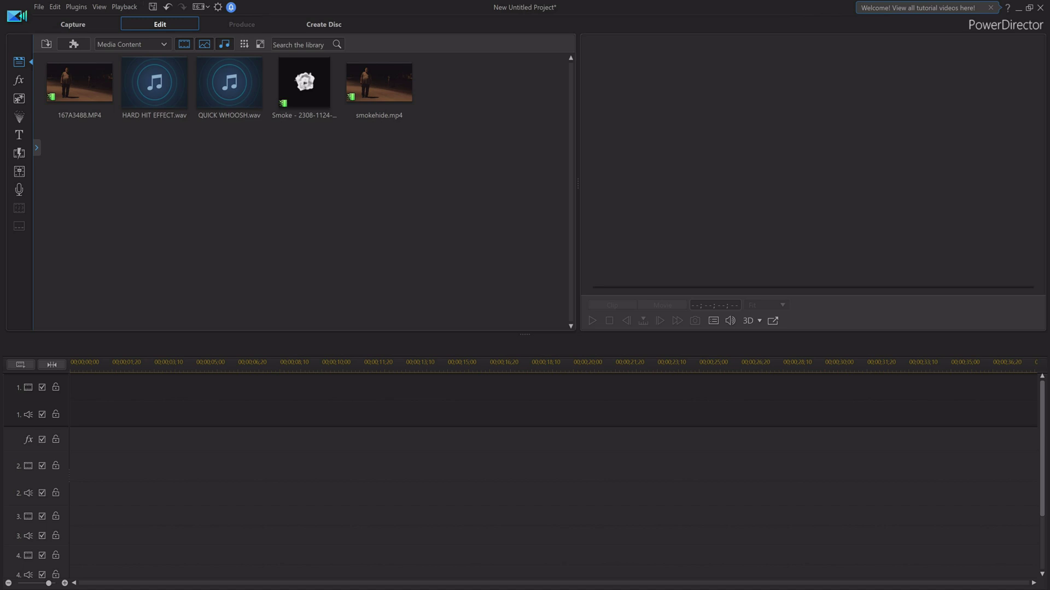
# Place 167A3488.MP4 at the start of video track 1, then unlink and delete its audio
pyautogui.click(80, 82)
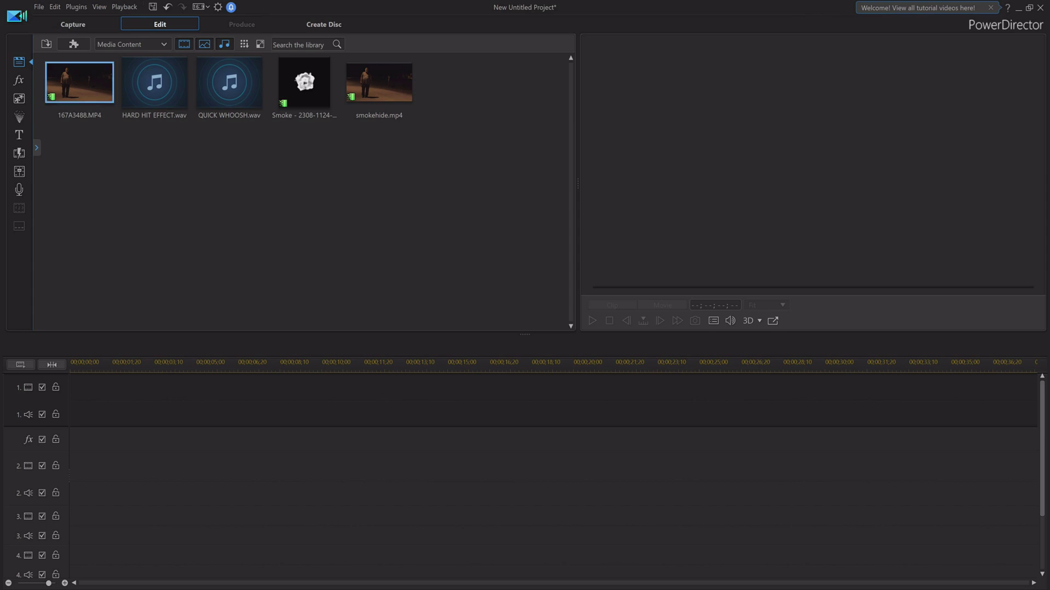
pyautogui.moveTo(80, 82); pyautogui.dragTo(101, 393)
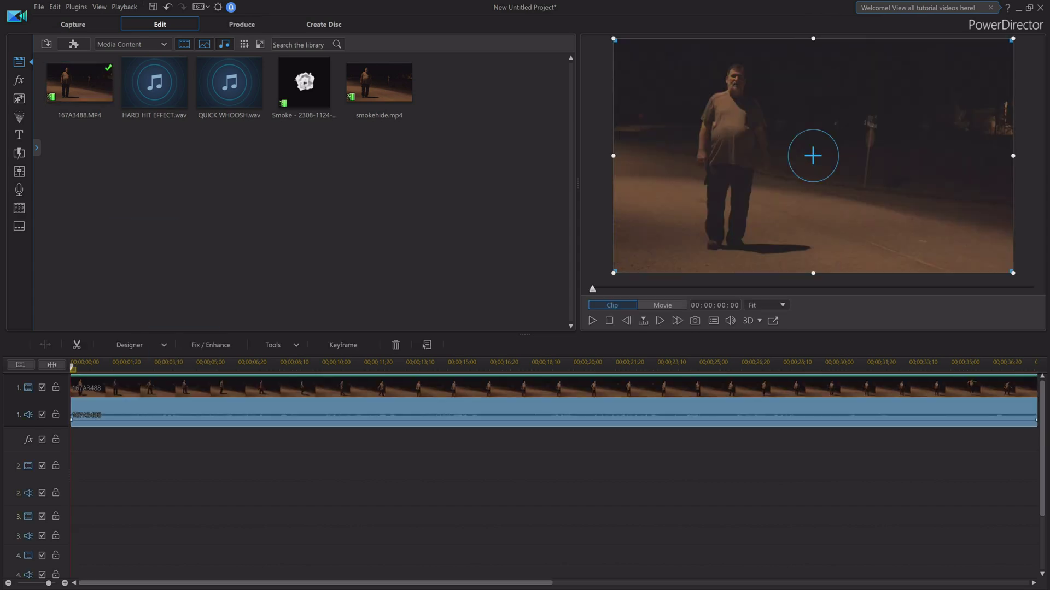
pyautogui.rightClick(416, 421)
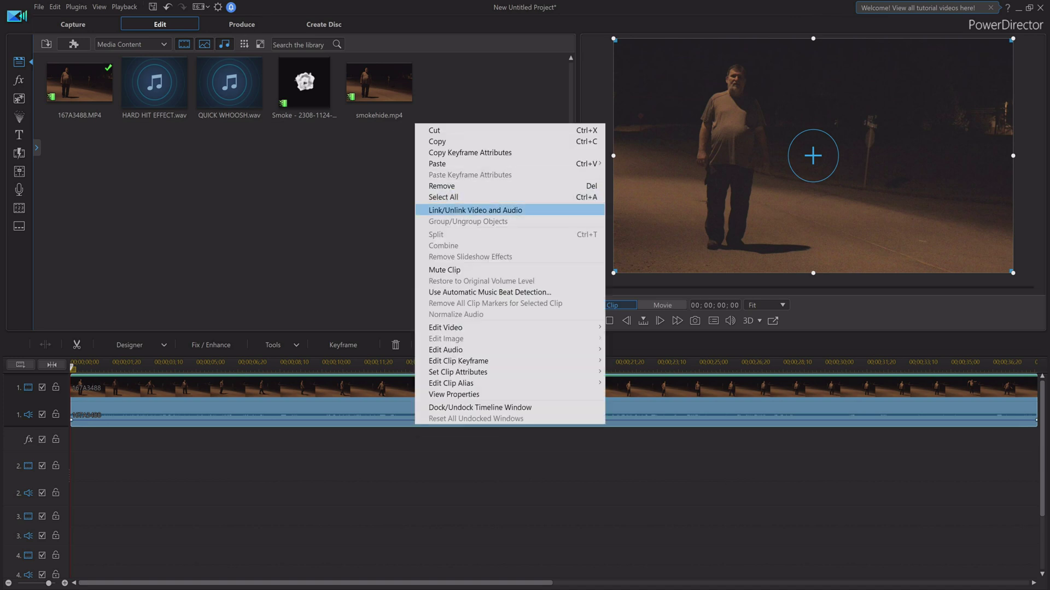
pyautogui.click(475, 210)
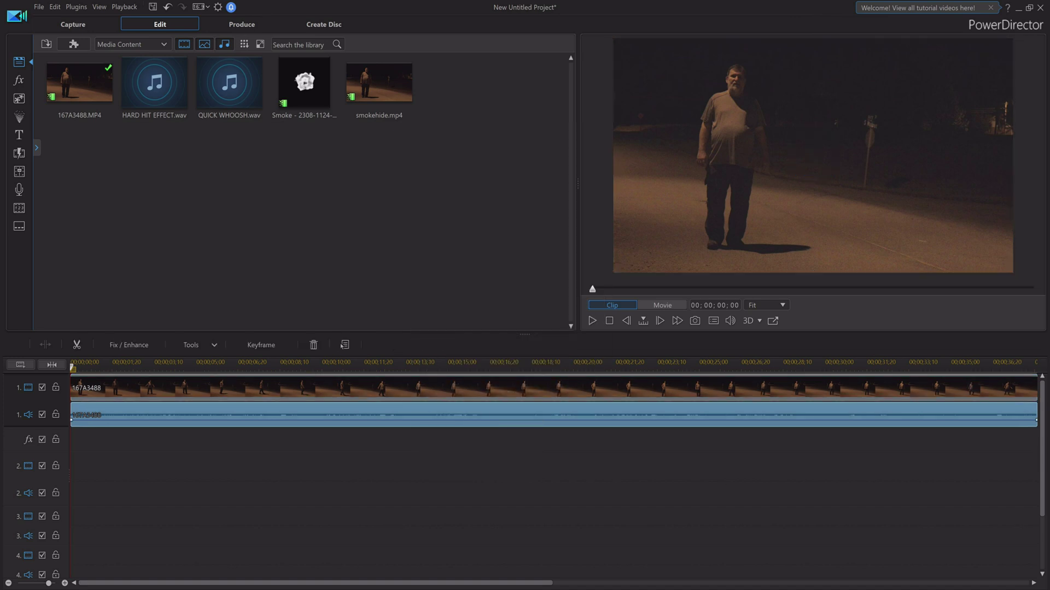
pyautogui.press('Delete')
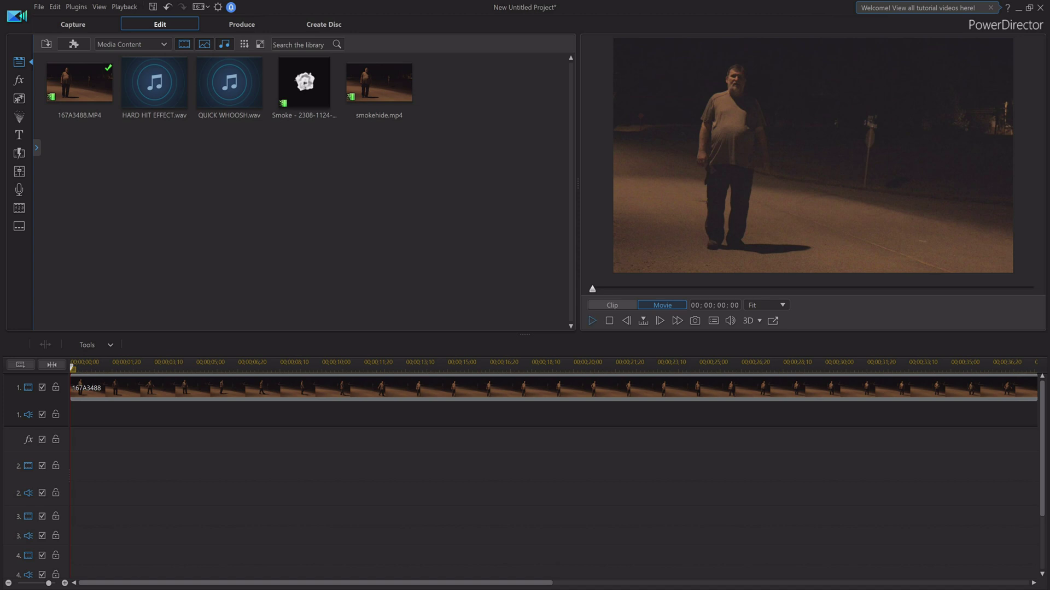
# Play through the footage and split the clip at 00;00;03;11, just after the man's first jump
pyautogui.click(592, 321)
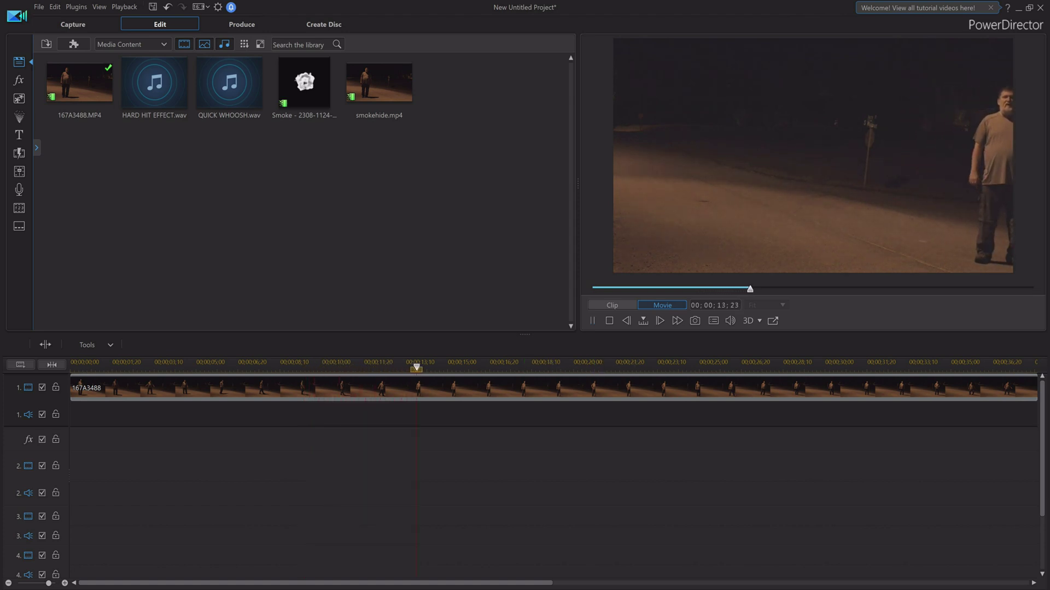
pyautogui.click(709, 365)
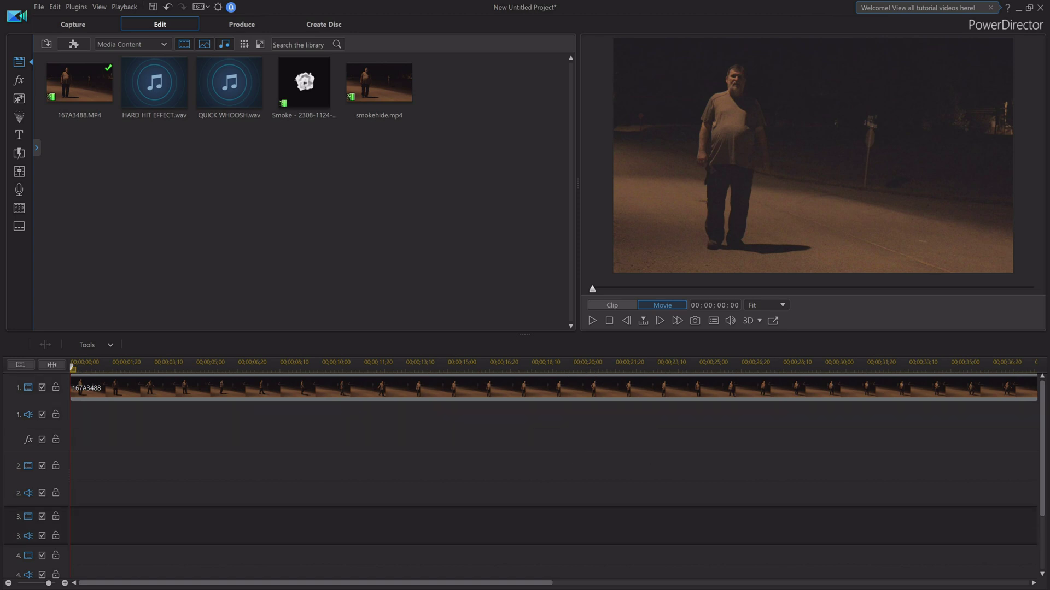
pyautogui.click(592, 321)
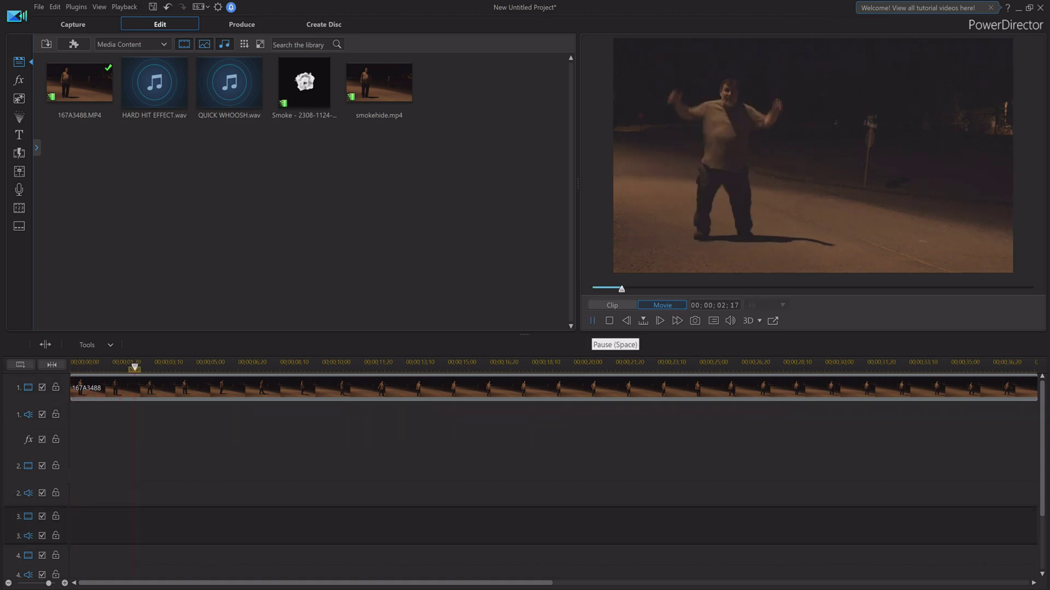
pyautogui.press('space')
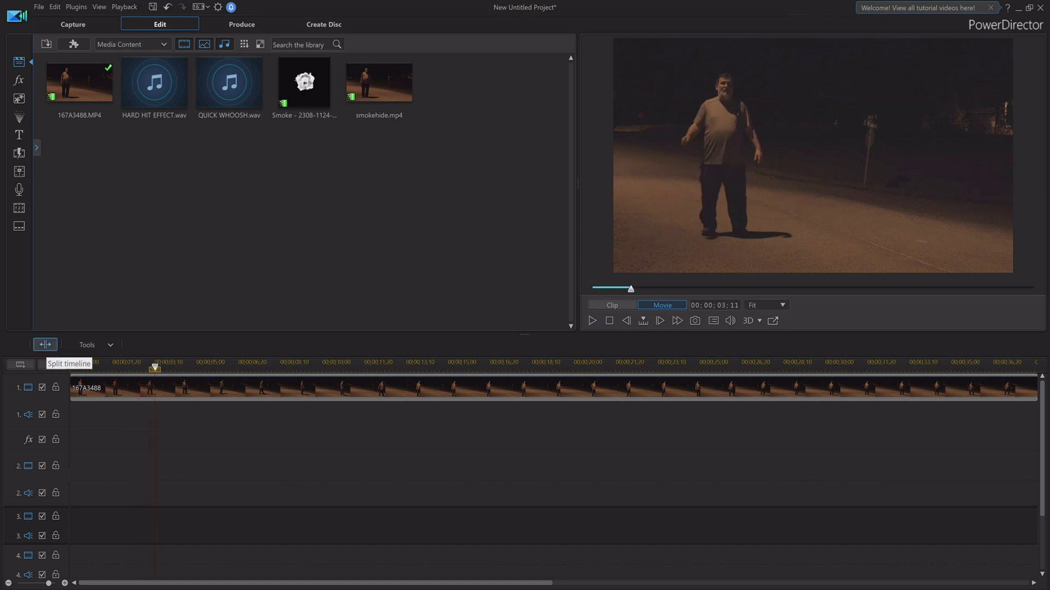
pyautogui.click(46, 344)
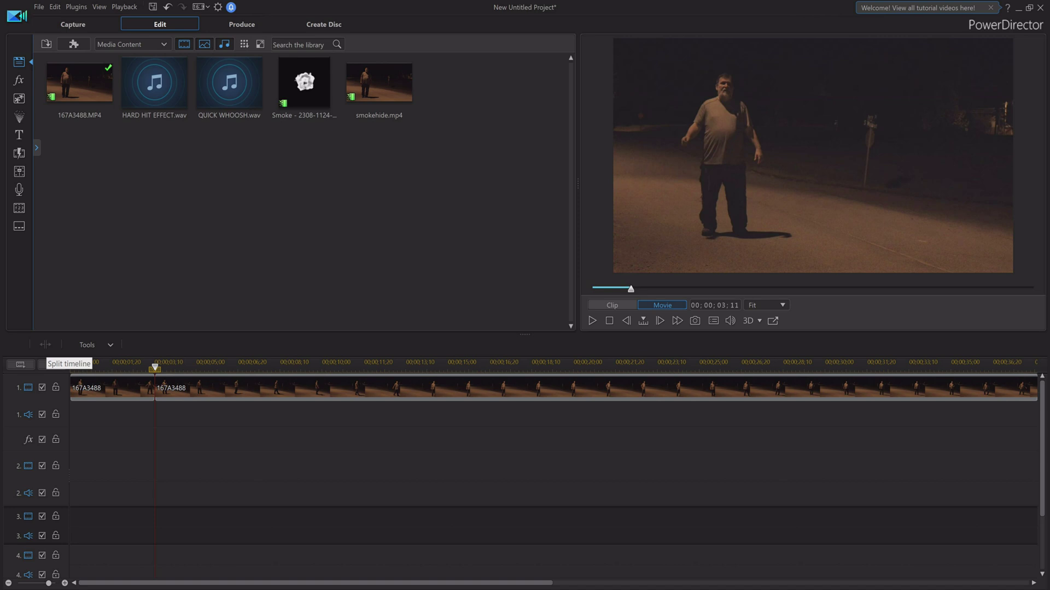
# Split the long remaining clip at 00;00;33;04, where the man stands still in his second position before jumping
pyautogui.click(864, 366)
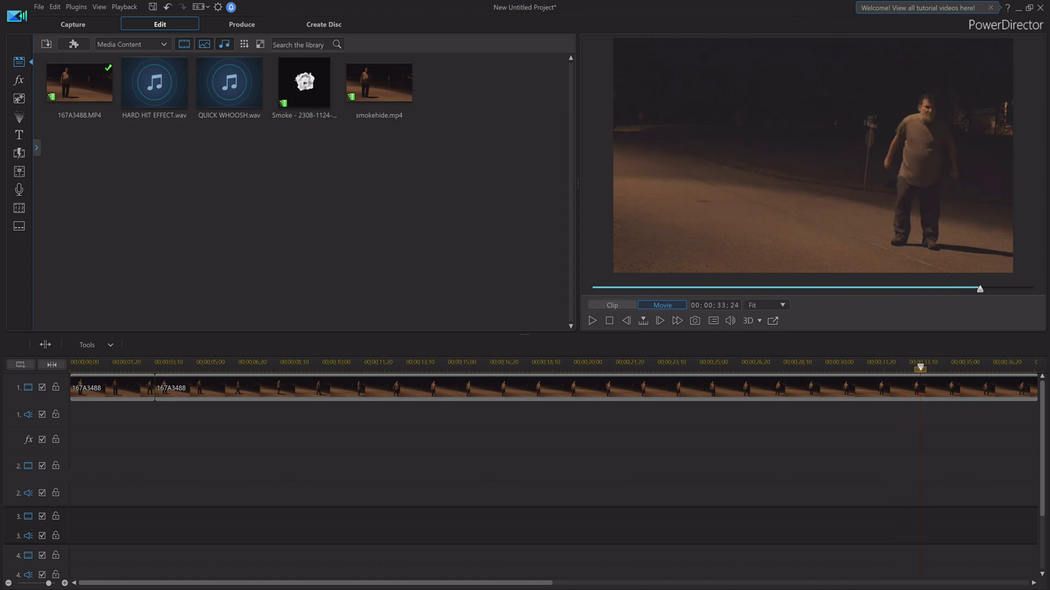
pyautogui.click(626, 320)
pyautogui.click(627, 320)
pyautogui.click(627, 320)
pyautogui.click(627, 321)
pyautogui.click(627, 321)
pyautogui.click(627, 321)
pyautogui.click(626, 321)
pyautogui.click(627, 321)
pyautogui.click(627, 320)
pyautogui.click(626, 320)
pyautogui.click(626, 320)
pyautogui.click(626, 320)
pyautogui.click(626, 320)
pyautogui.click(627, 320)
pyautogui.click(626, 321)
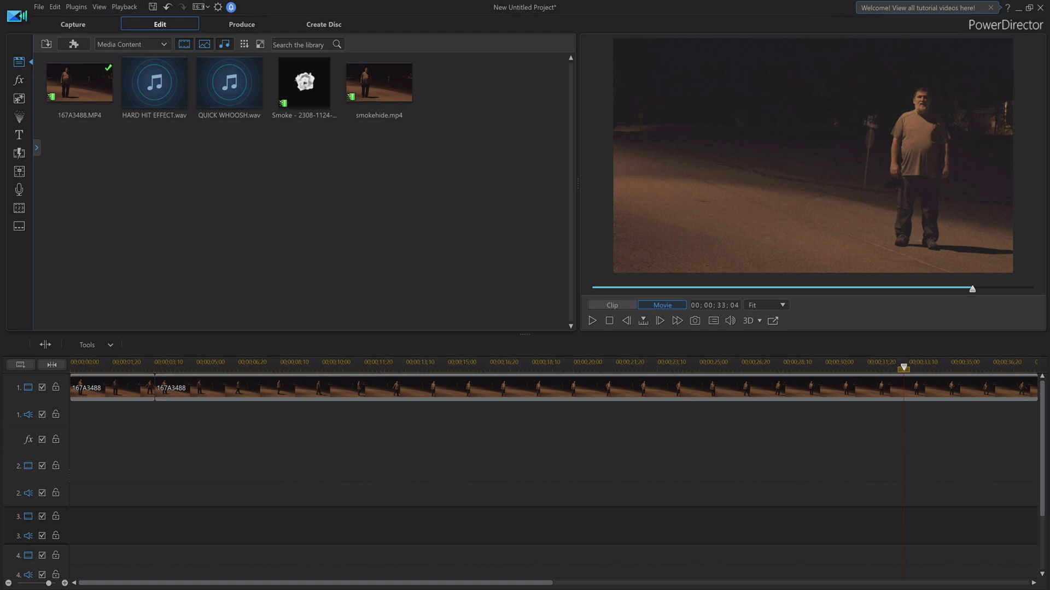
pyautogui.click(45, 345)
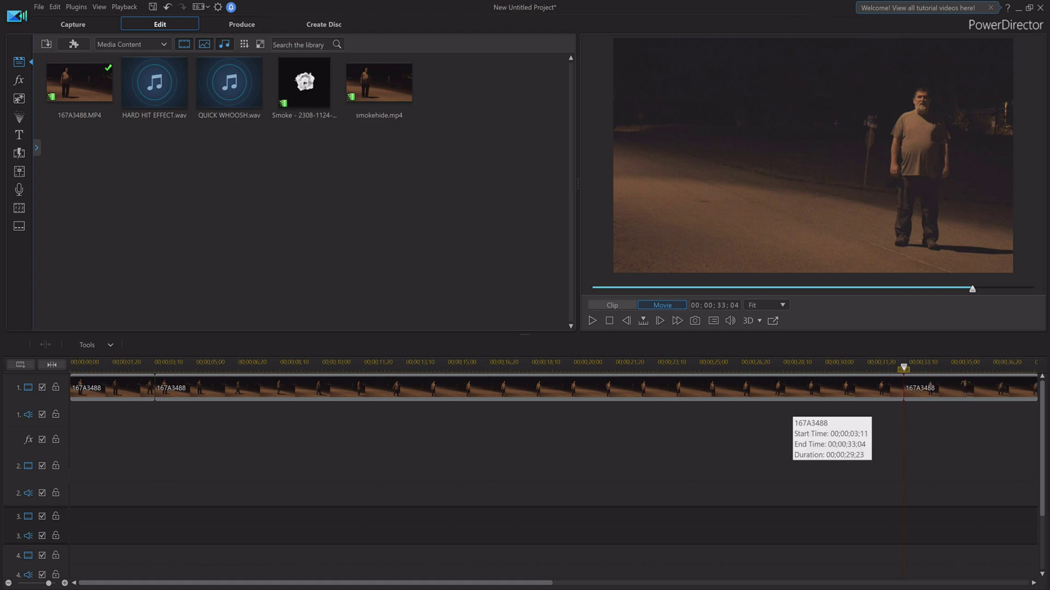
# Delete the middle section between the two splits and fill the gap
pyautogui.click(395, 388)
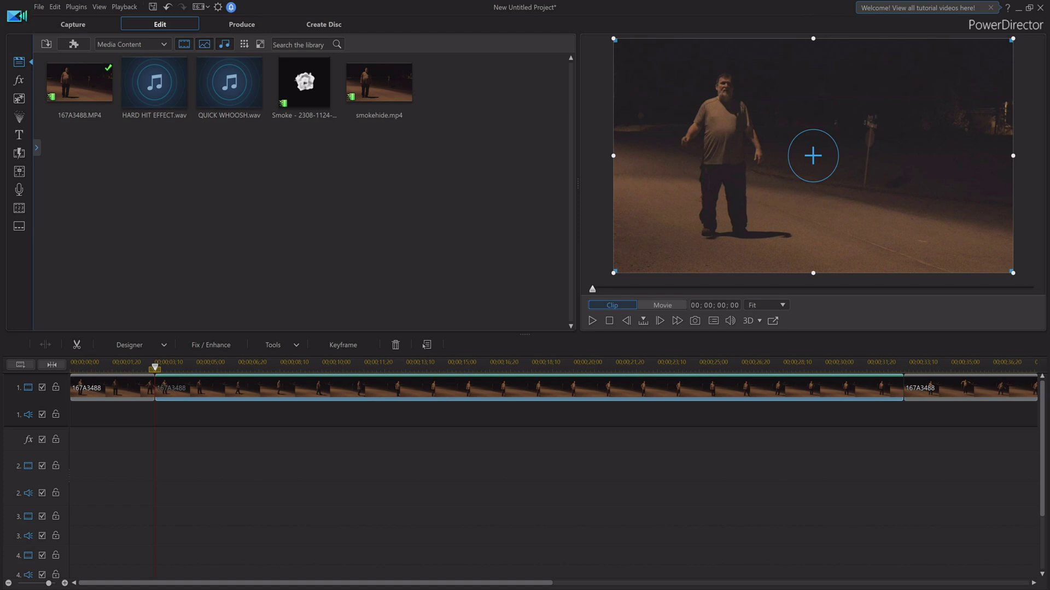
pyautogui.press('Delete')
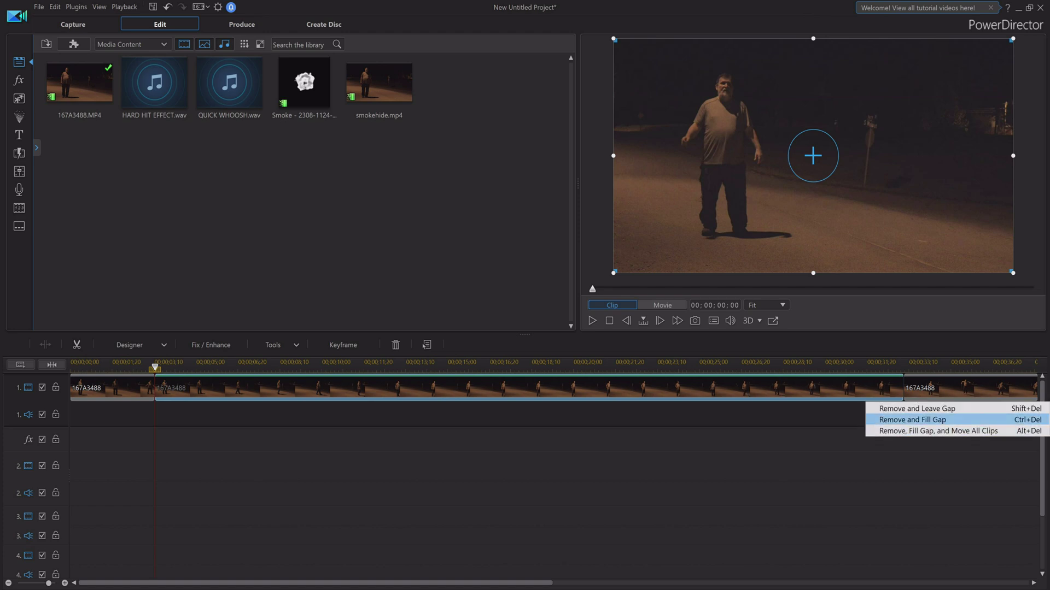
pyautogui.press('Return')
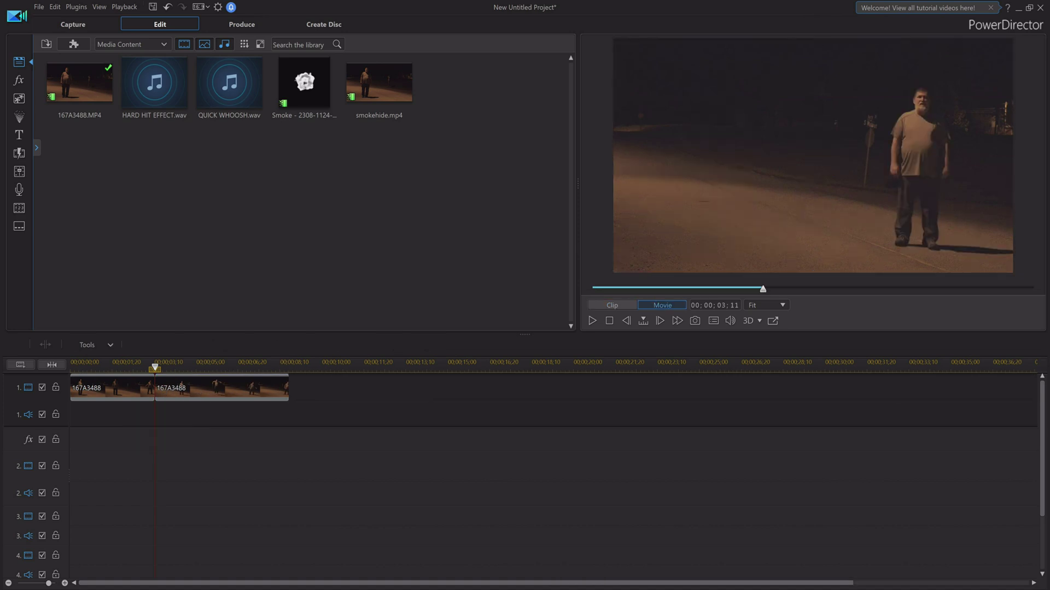
# Split the second clip at 00;00;08;05 and delete the leftover footage after it
pyautogui.click(206, 365)
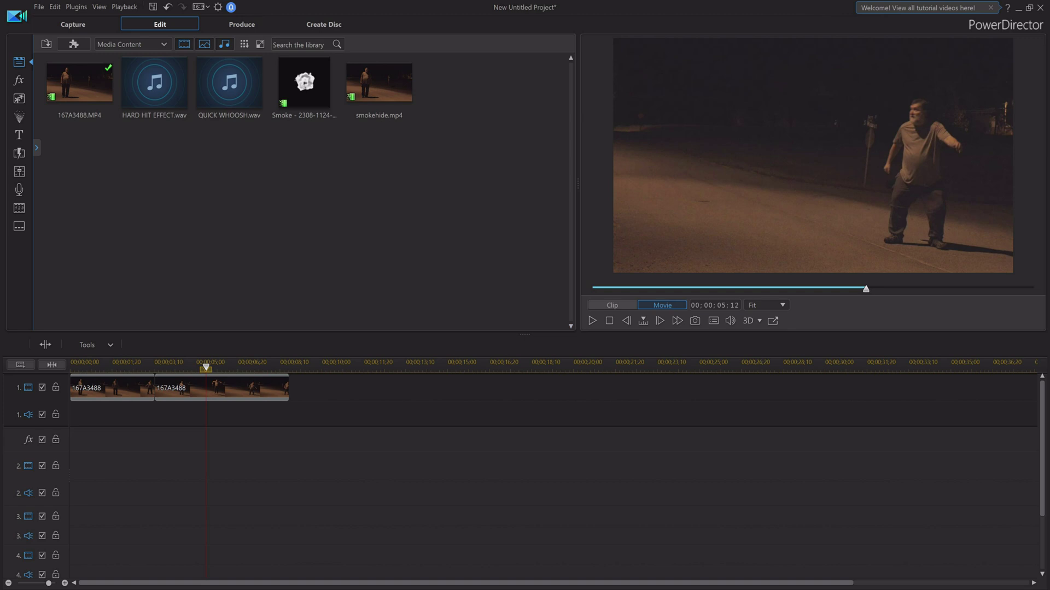
pyautogui.click(592, 321)
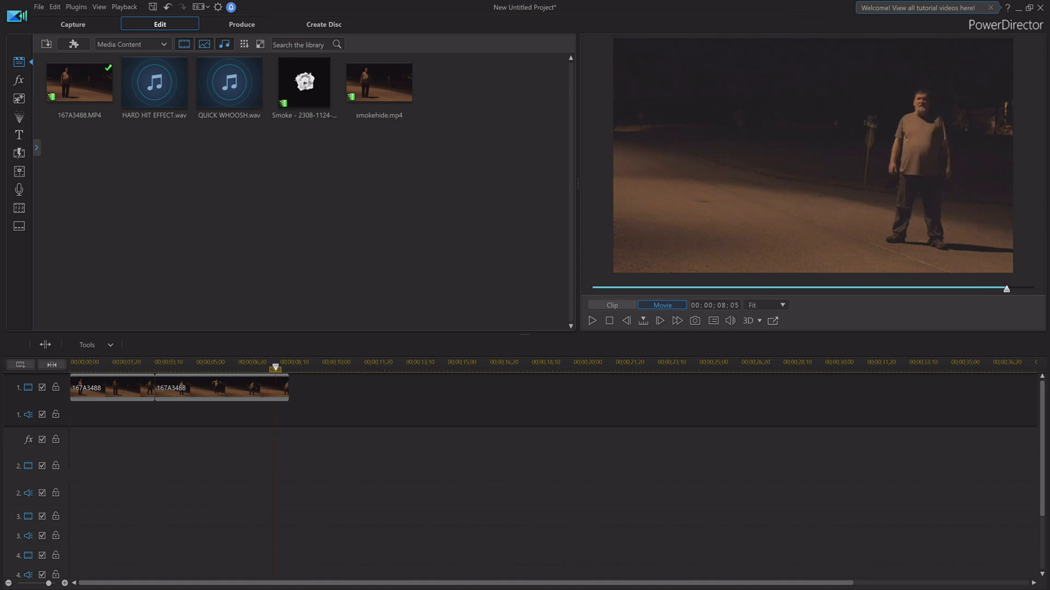
pyautogui.click(46, 344)
pyautogui.click(281, 388)
pyautogui.press('Delete')
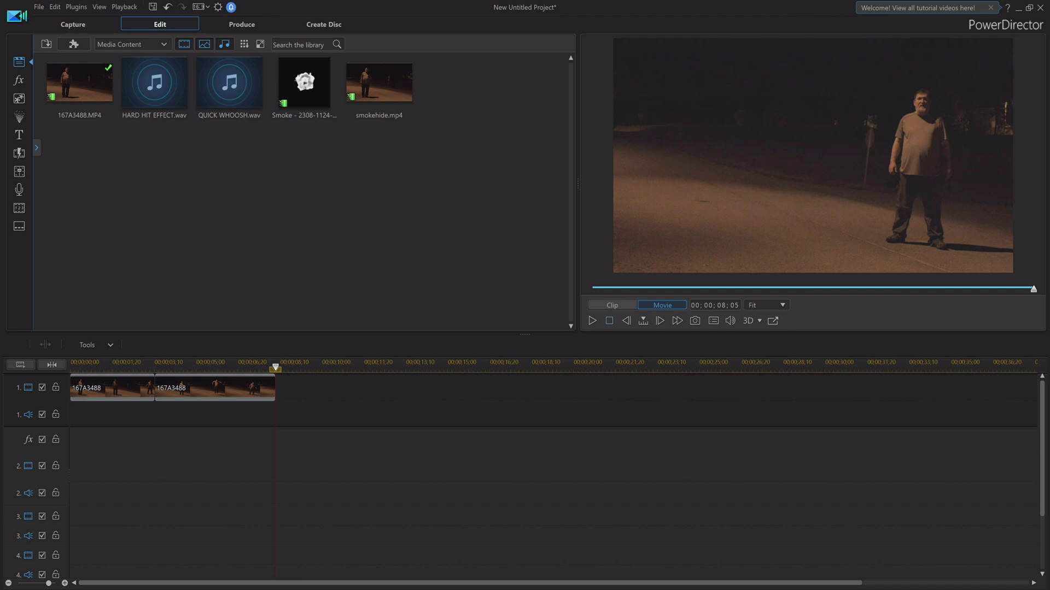
# Play back the trimmed sequence from the beginning to review both jumps
pyautogui.press('Home')
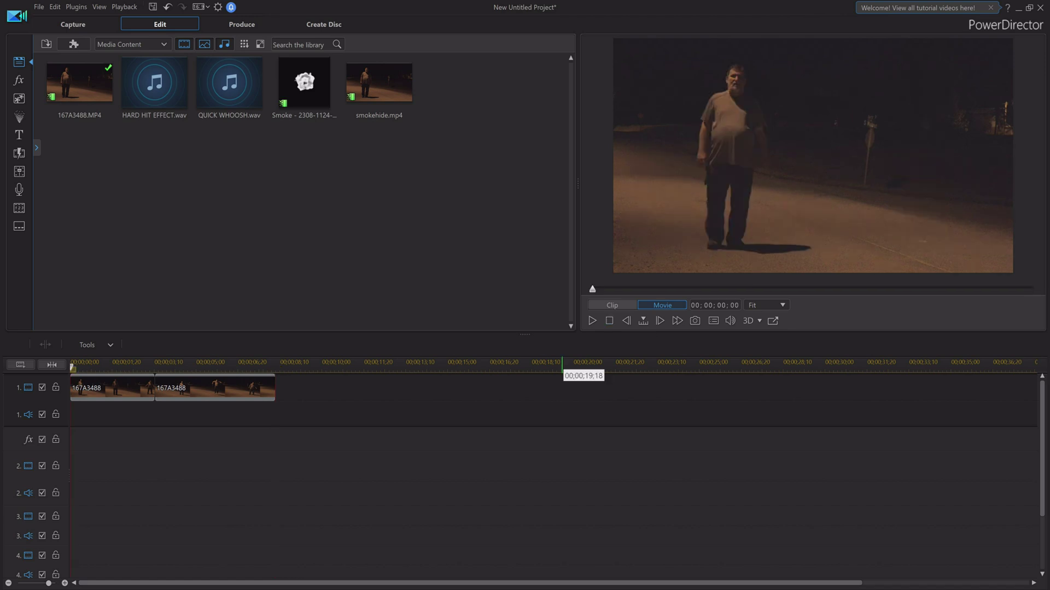
pyautogui.click(592, 320)
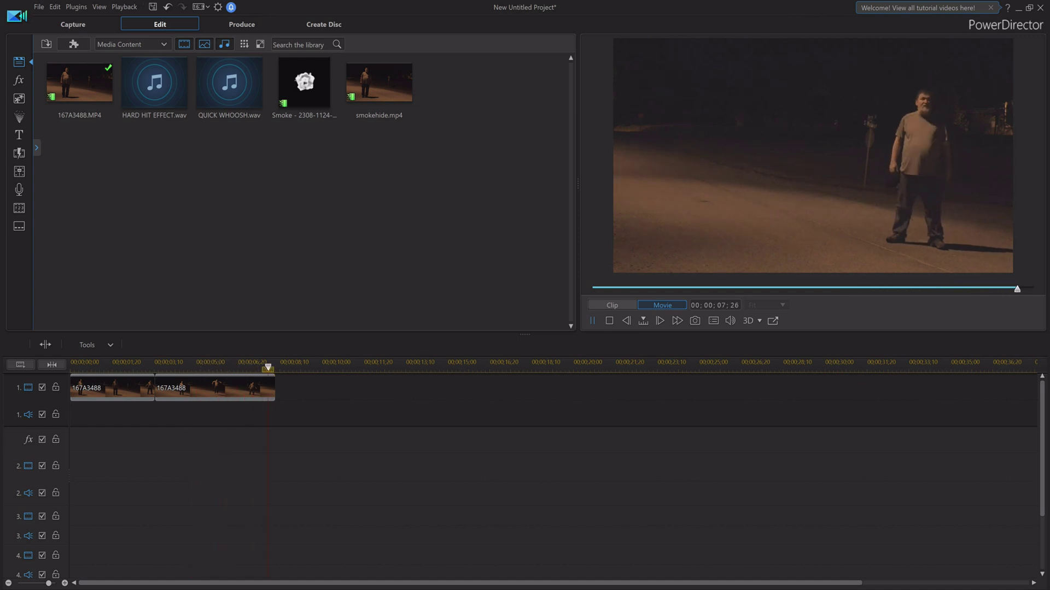
pyautogui.click(592, 321)
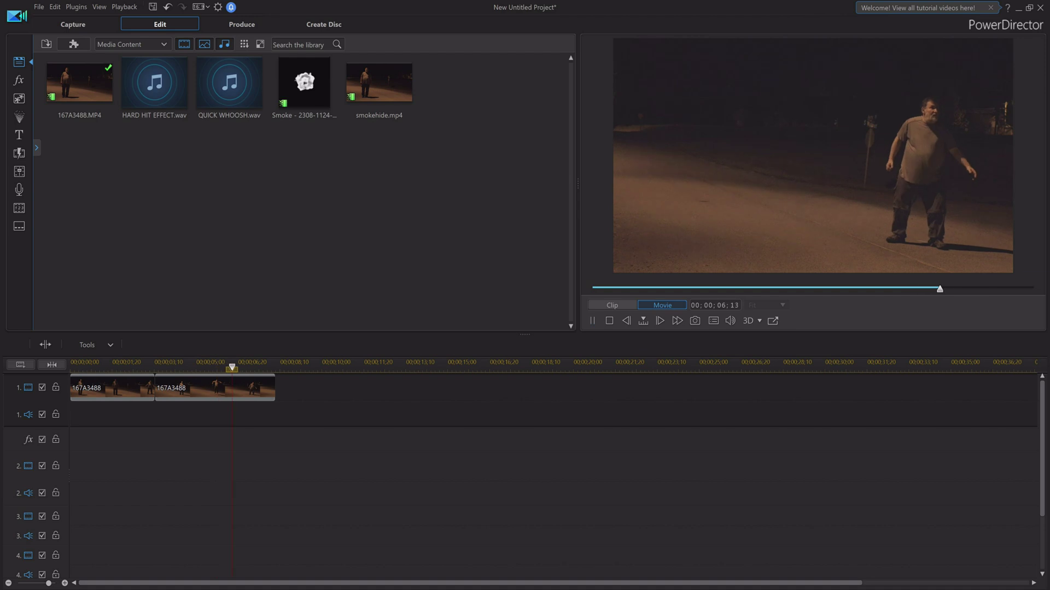
pyautogui.hotkey('ctrl', '/')
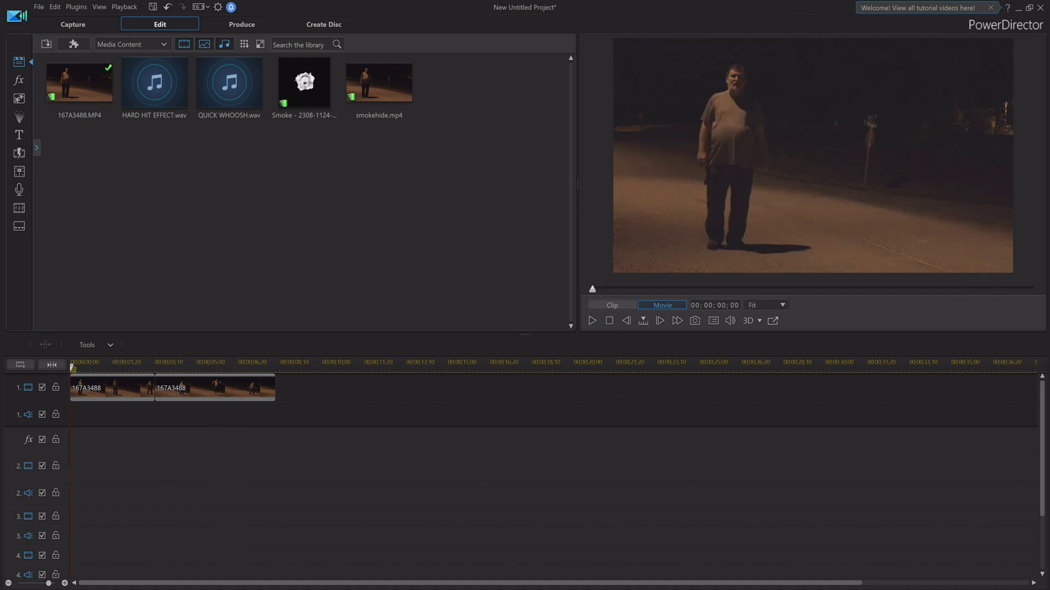
# Split the first clip at 00;00;02;12, the frame where the man is in mid-air with raised arms
pyautogui.click(592, 320)
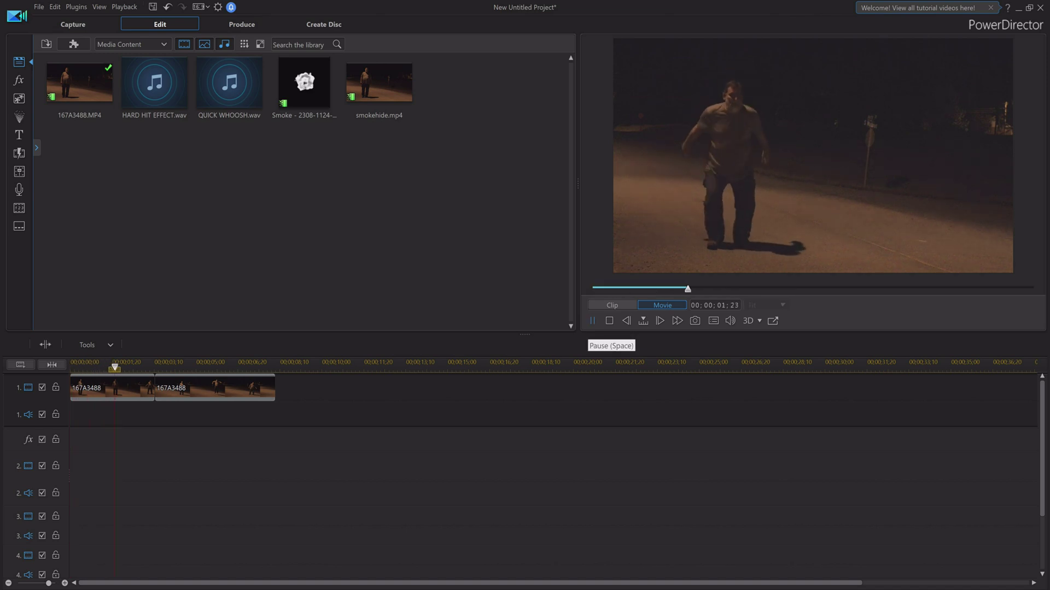
pyautogui.click(592, 321)
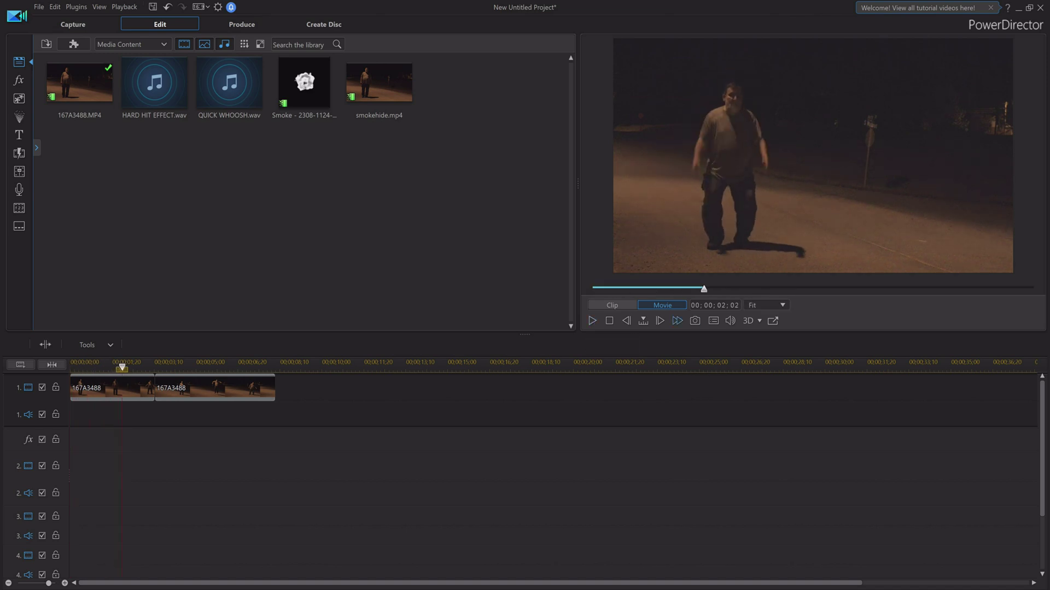
pyautogui.click(660, 320)
pyautogui.click(660, 320)
pyautogui.click(660, 321)
pyautogui.click(659, 321)
pyautogui.click(660, 321)
pyautogui.click(660, 321)
pyautogui.click(660, 321)
pyautogui.click(660, 321)
pyautogui.click(660, 321)
pyautogui.click(660, 321)
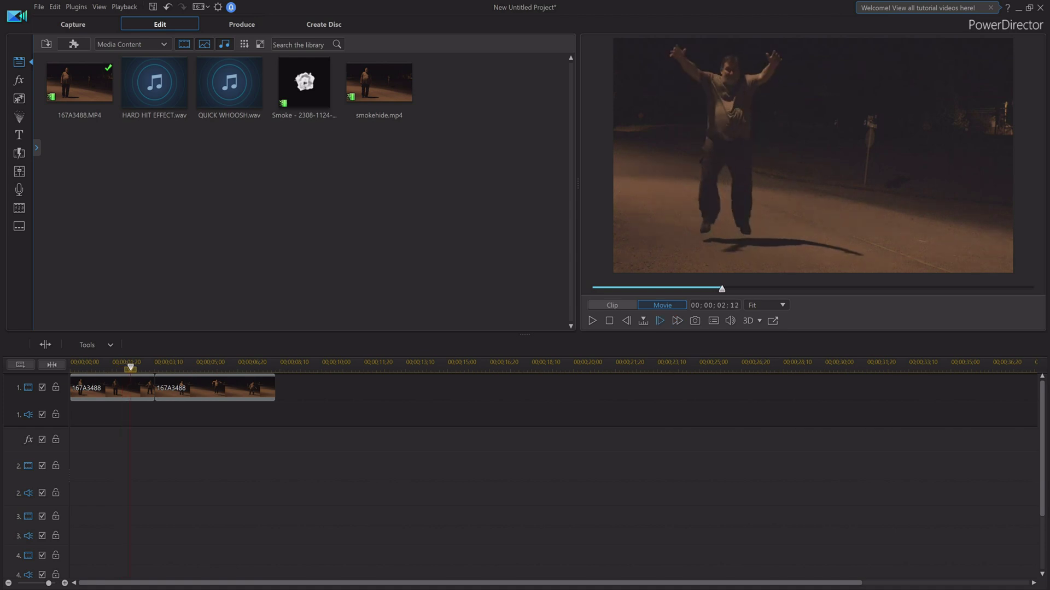
pyautogui.click(659, 321)
pyautogui.click(660, 321)
pyautogui.click(660, 321)
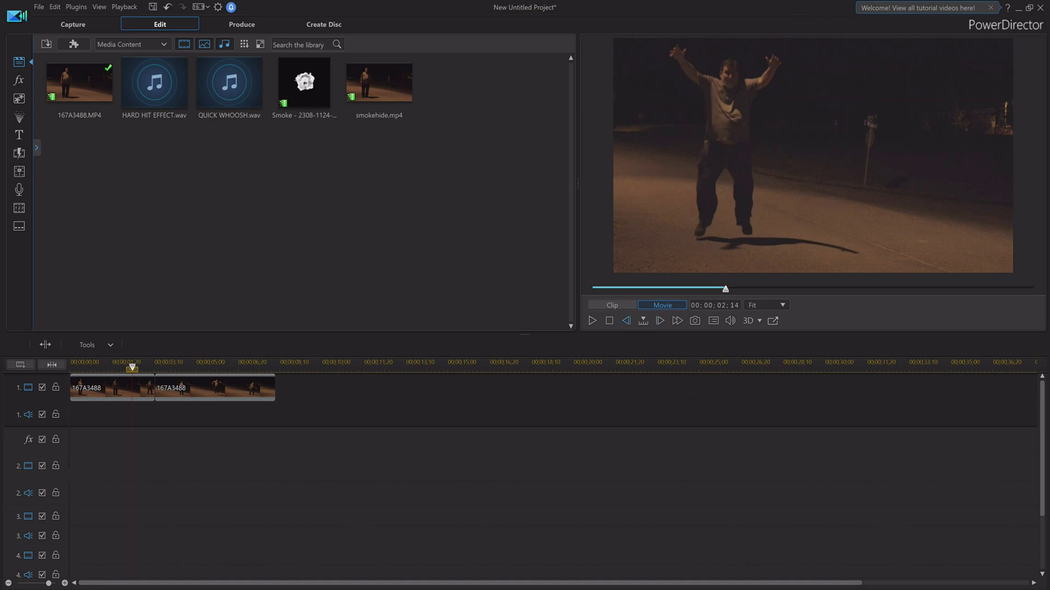
pyautogui.press(',')
pyautogui.press(',')
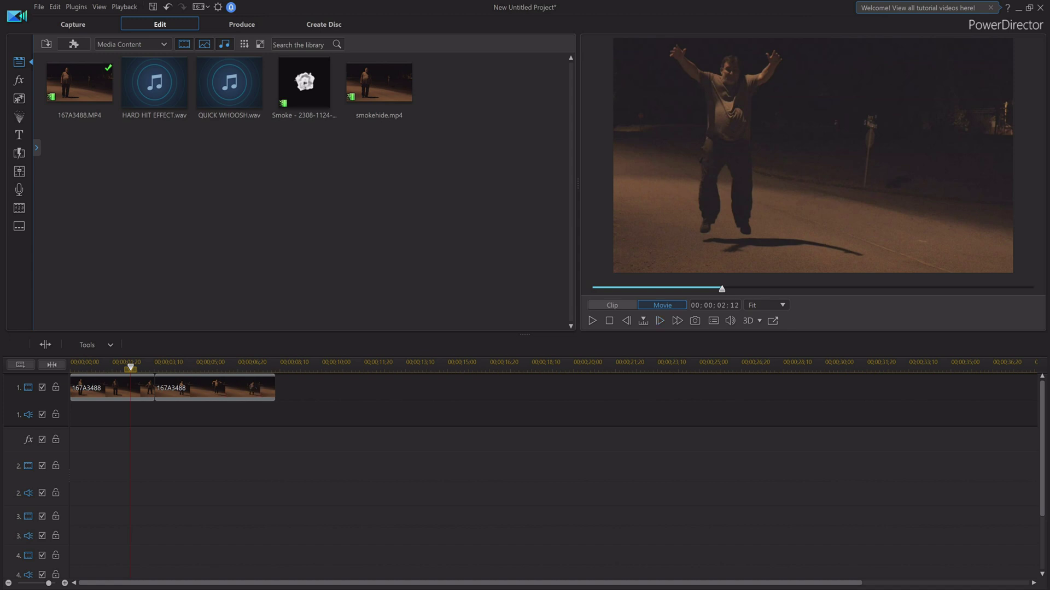
pyautogui.click(45, 345)
# Delete the short piece after the mid-air split in the first clip and fill the gap
pyautogui.click(142, 389)
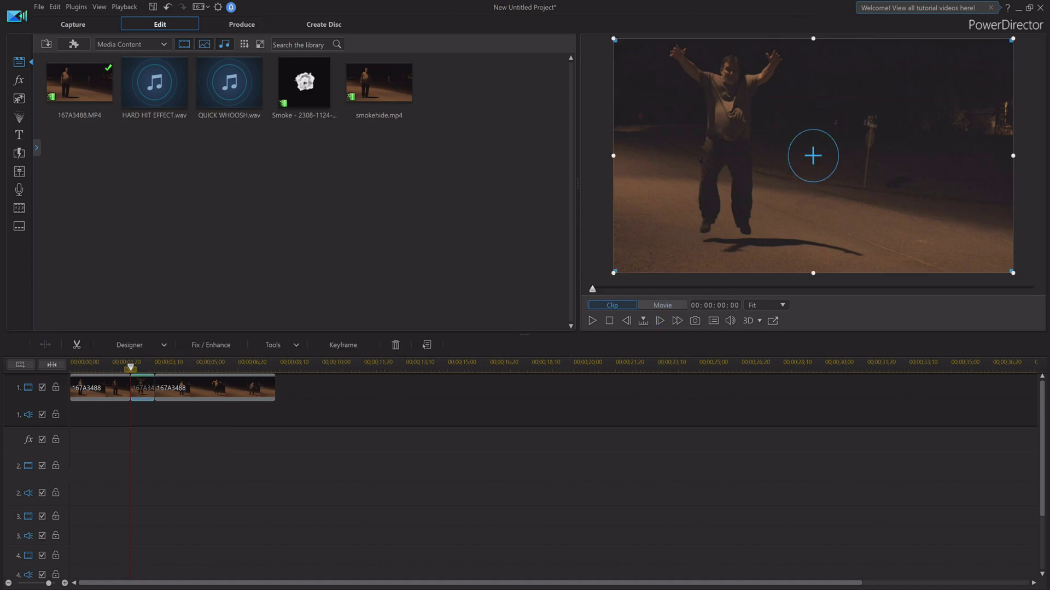
pyautogui.press('Delete')
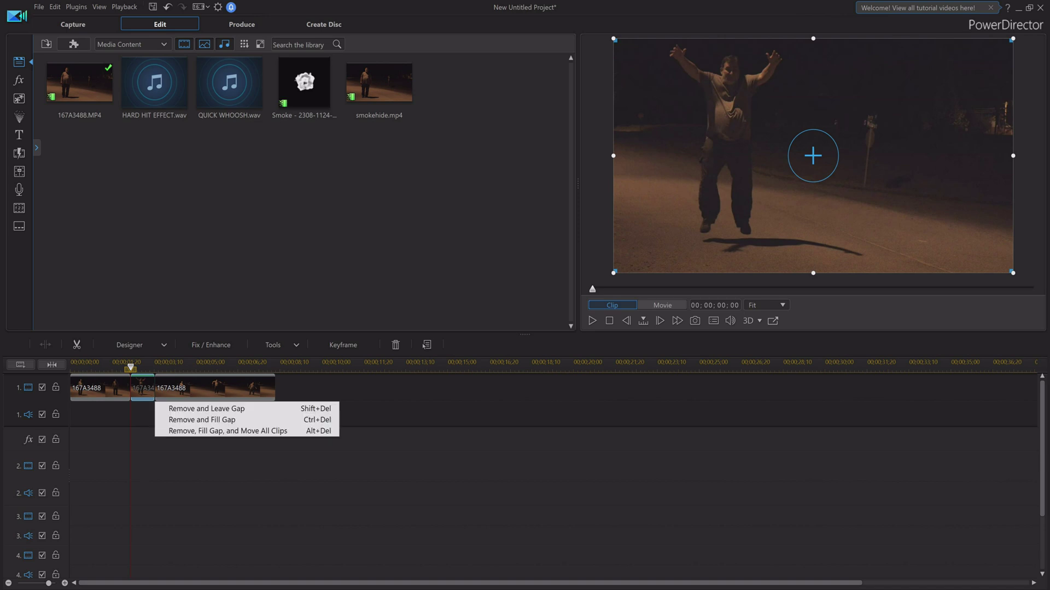
pyautogui.click(229, 420)
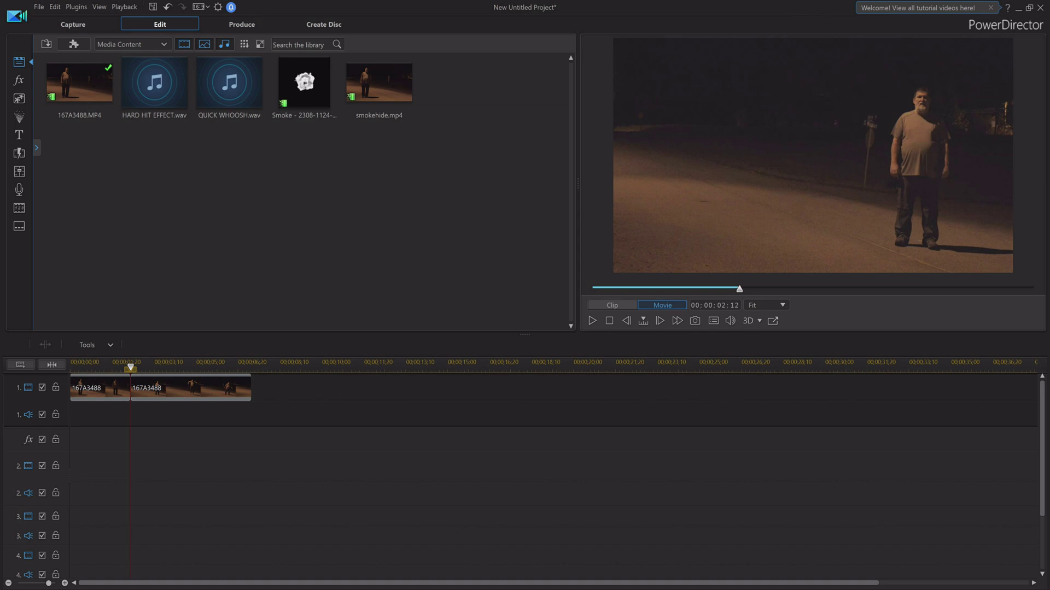
# Split the second clip at 00;00;03;21, the frame where the man is in mid-air at his second position
pyautogui.click(593, 321)
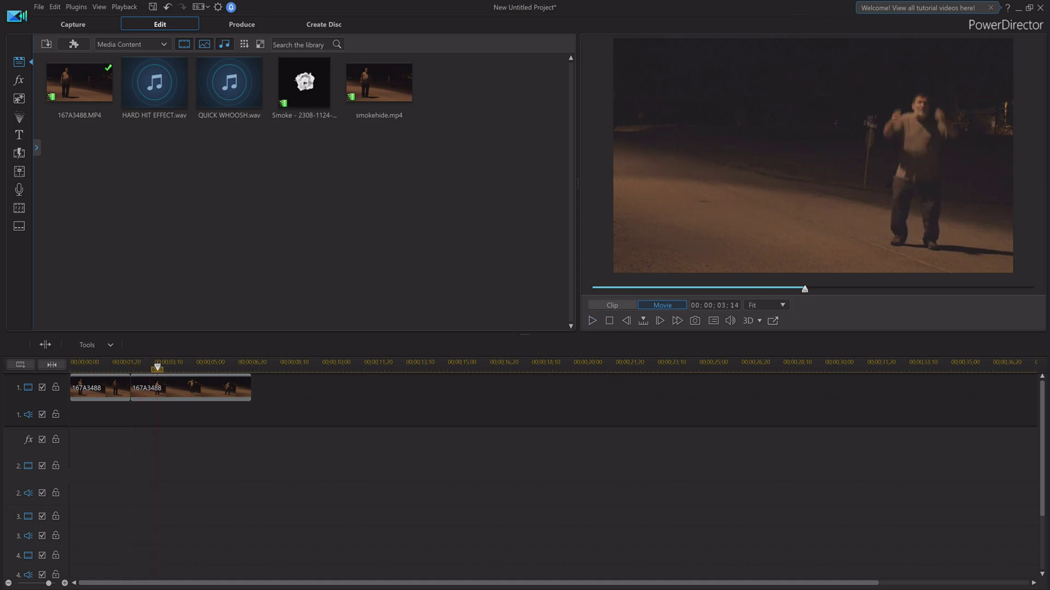
pyautogui.click(660, 321)
pyautogui.click(660, 321)
pyautogui.click(660, 321)
pyautogui.click(660, 321)
pyautogui.click(660, 321)
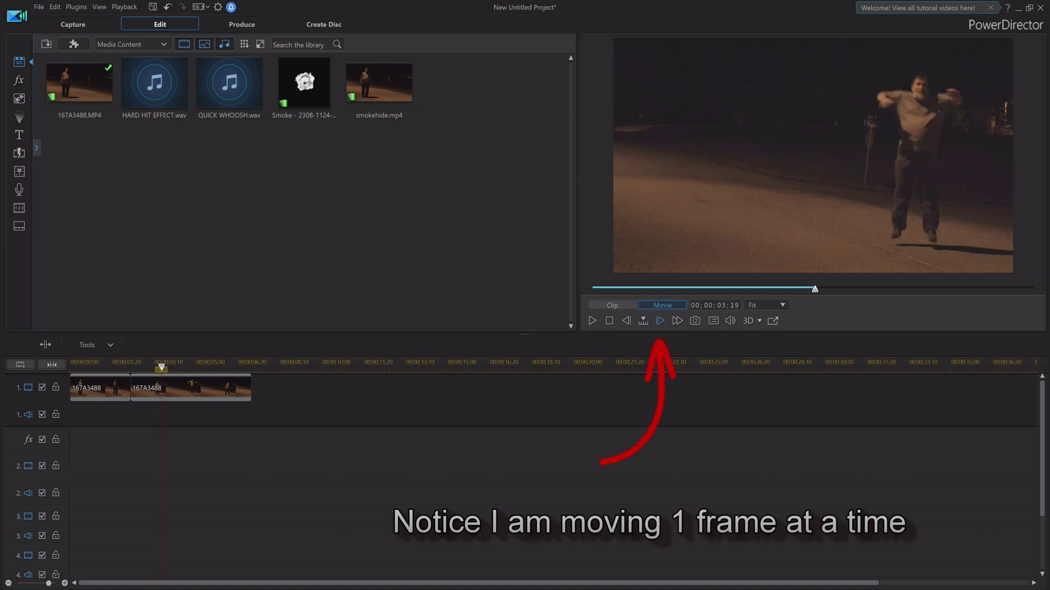
pyautogui.click(660, 321)
pyautogui.press('.')
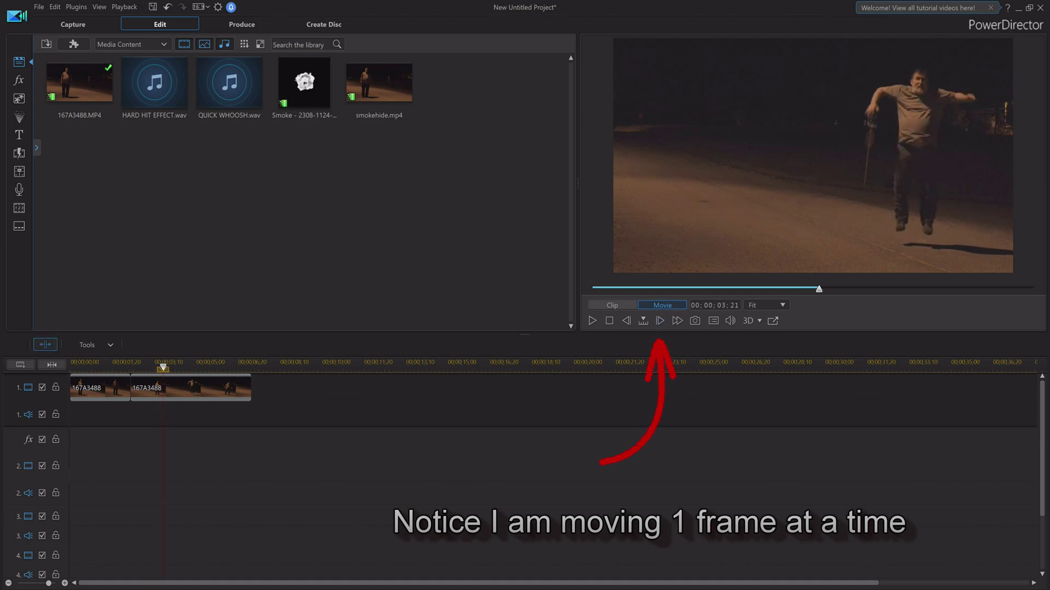
pyautogui.hotkey('ctrl', 't')
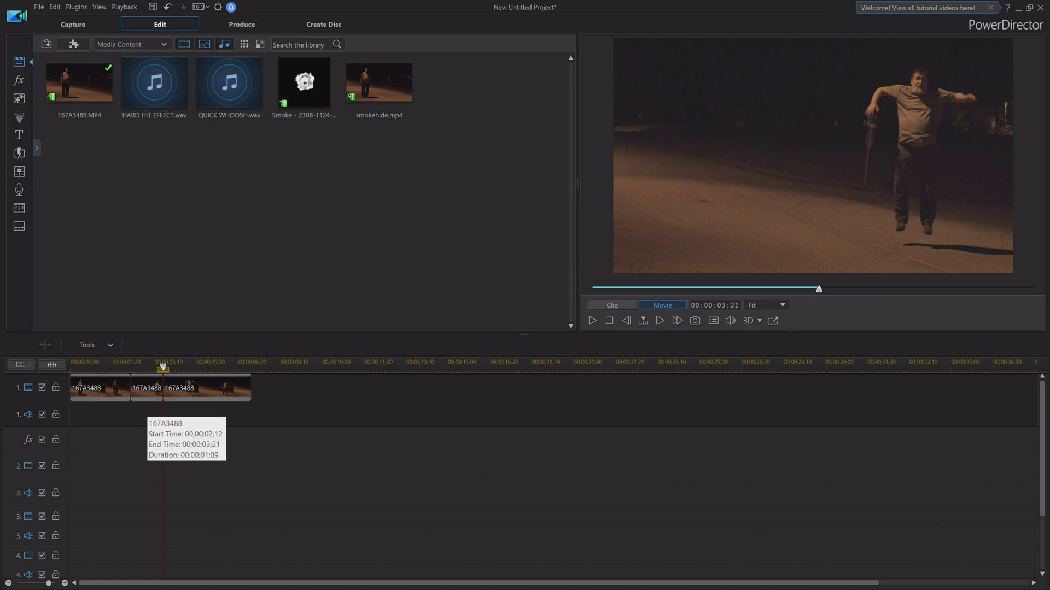
# Delete the piece between the cut and the second mid-air split, filling the gap, and play the sequence from the beginning
pyautogui.click(145, 391)
pyautogui.press('Delete')
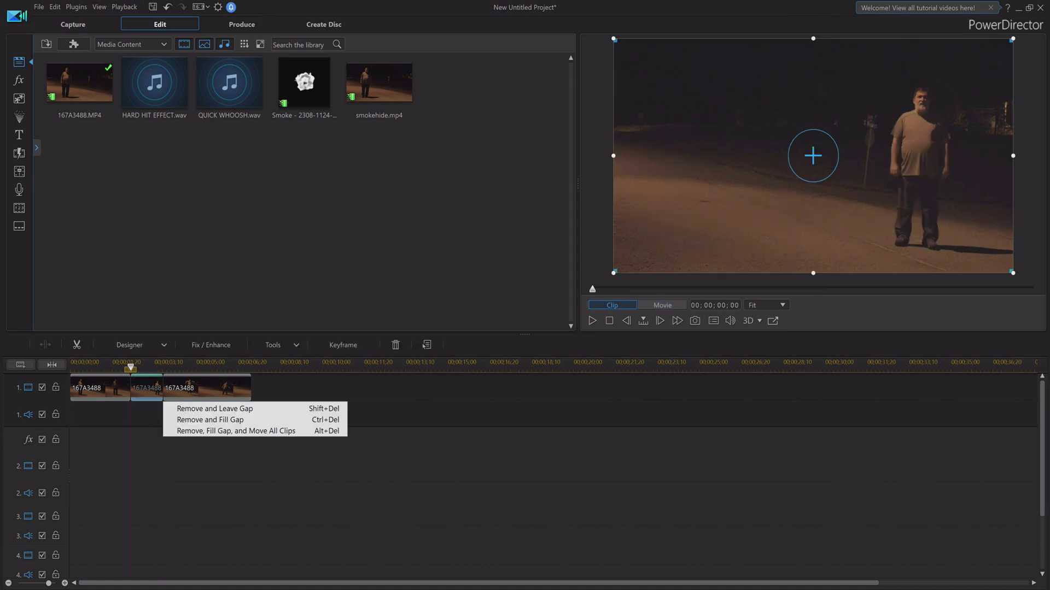
pyautogui.click(210, 420)
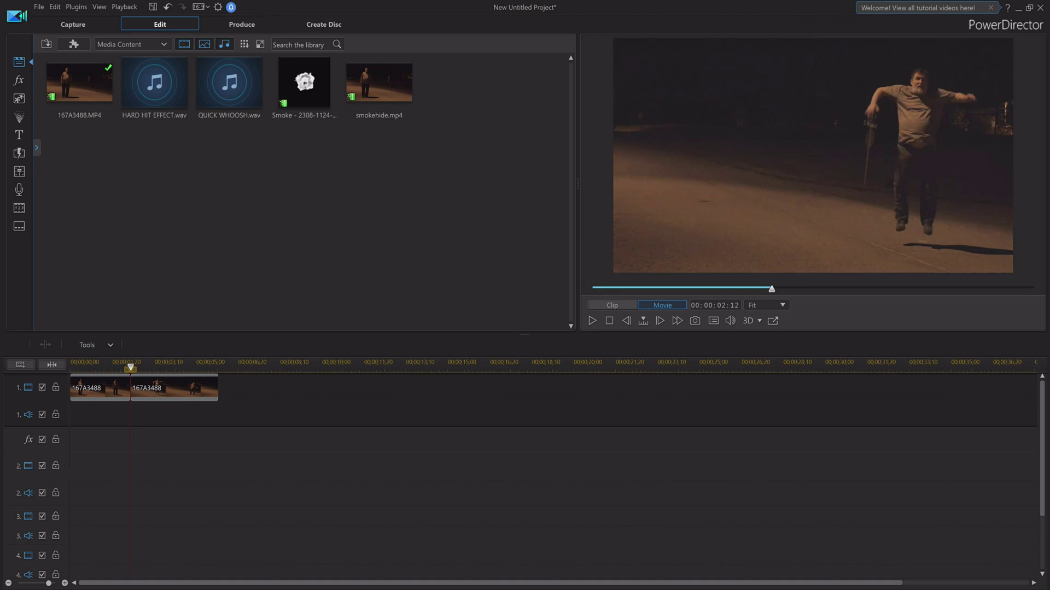
pyautogui.click(609, 320)
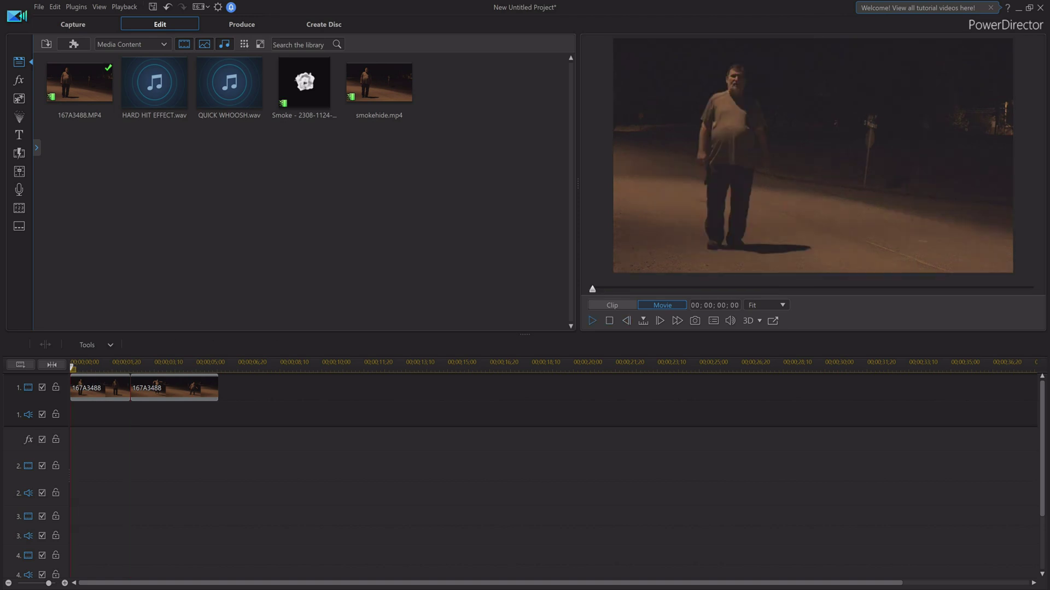
pyautogui.press('space')
# Place the smoke clip on video track 2 near the start of the footage and preview it over the jump
pyautogui.click(304, 82)
pyautogui.moveTo(304, 82); pyautogui.dragTo(84, 466)
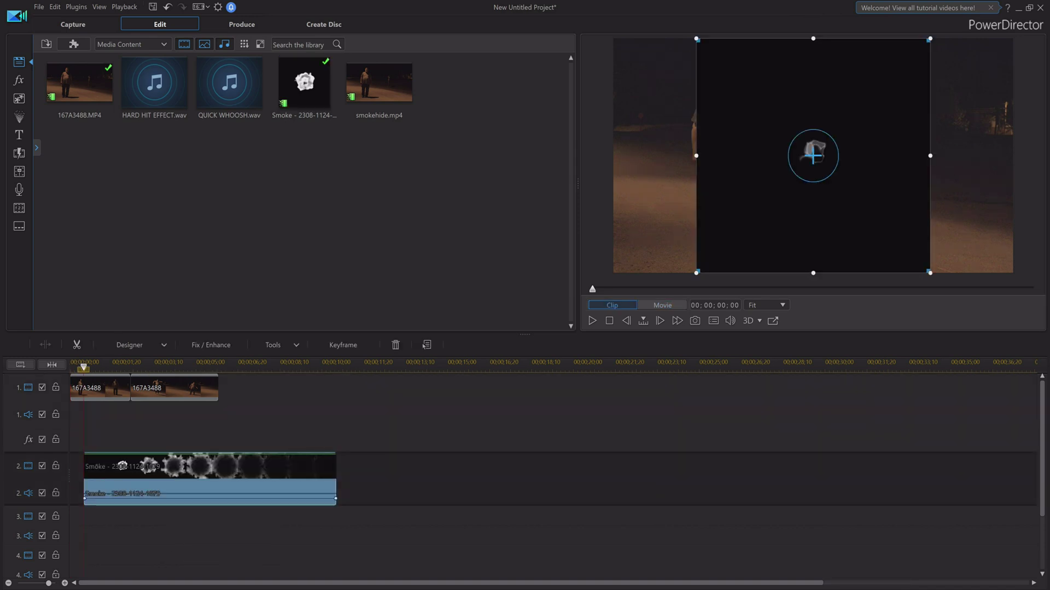
pyautogui.click(592, 320)
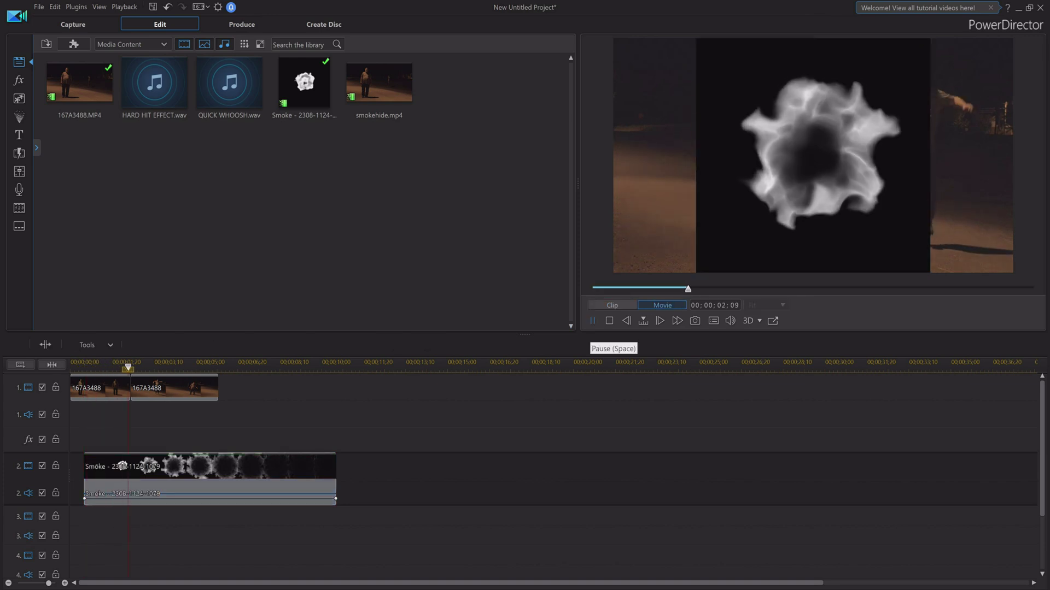
pyautogui.press('space')
pyautogui.moveTo(209, 489); pyautogui.dragTo(211, 489)
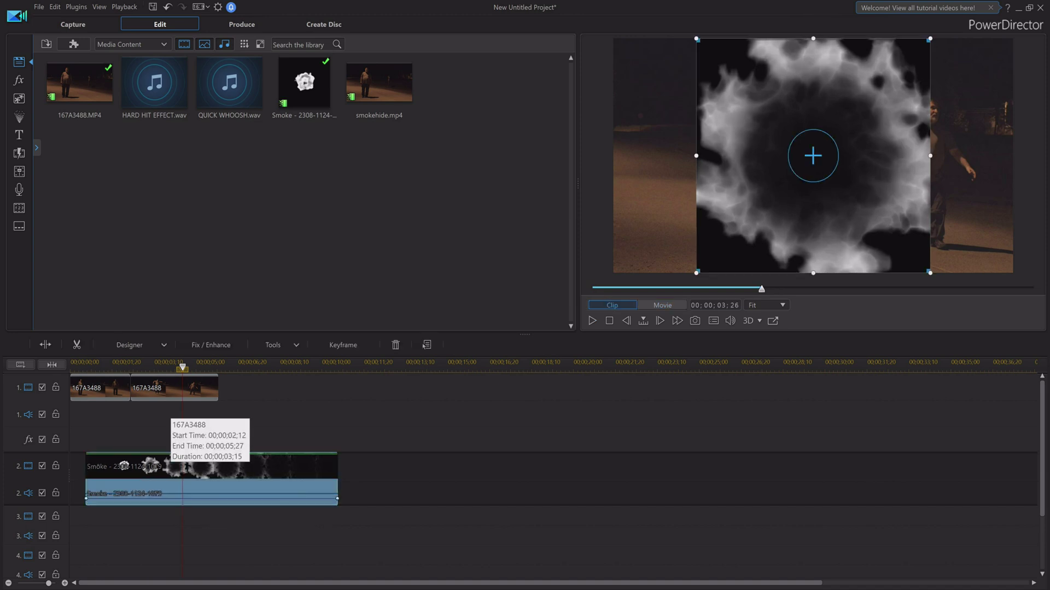
# Key out the smoke clip's black background with Chroma Key in the PiP Designer, sampling the black as the key colour
pyautogui.click(131, 345)
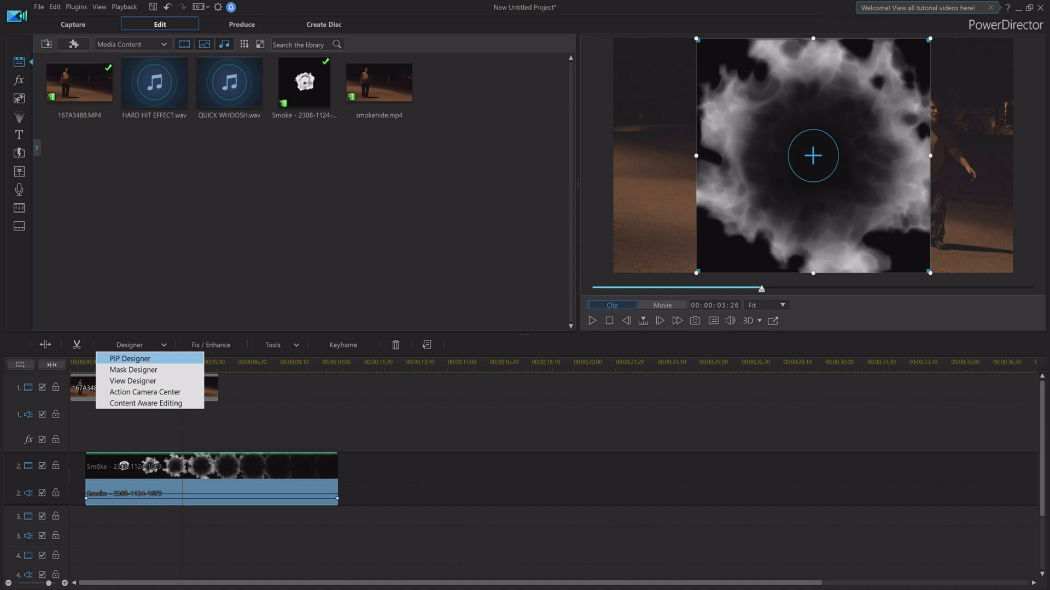
pyautogui.click(130, 358)
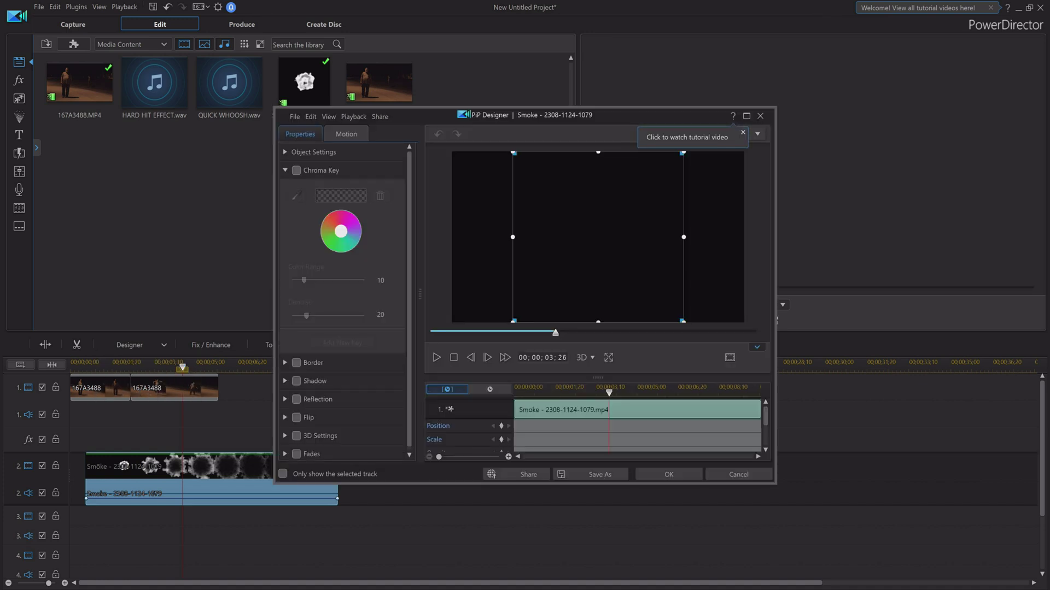
pyautogui.click(296, 170)
pyautogui.click(296, 195)
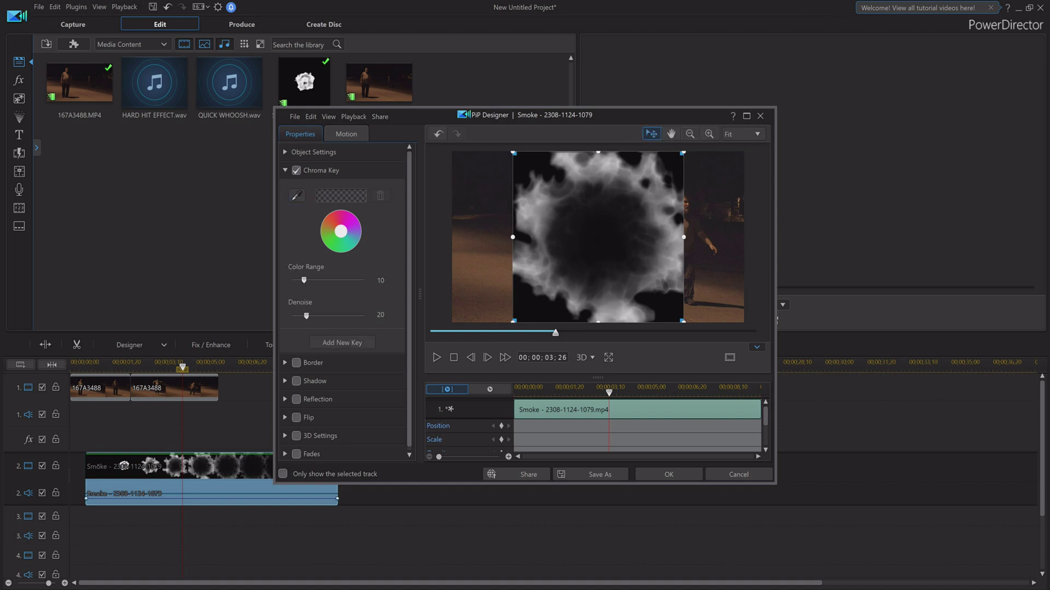
pyautogui.click(547, 294)
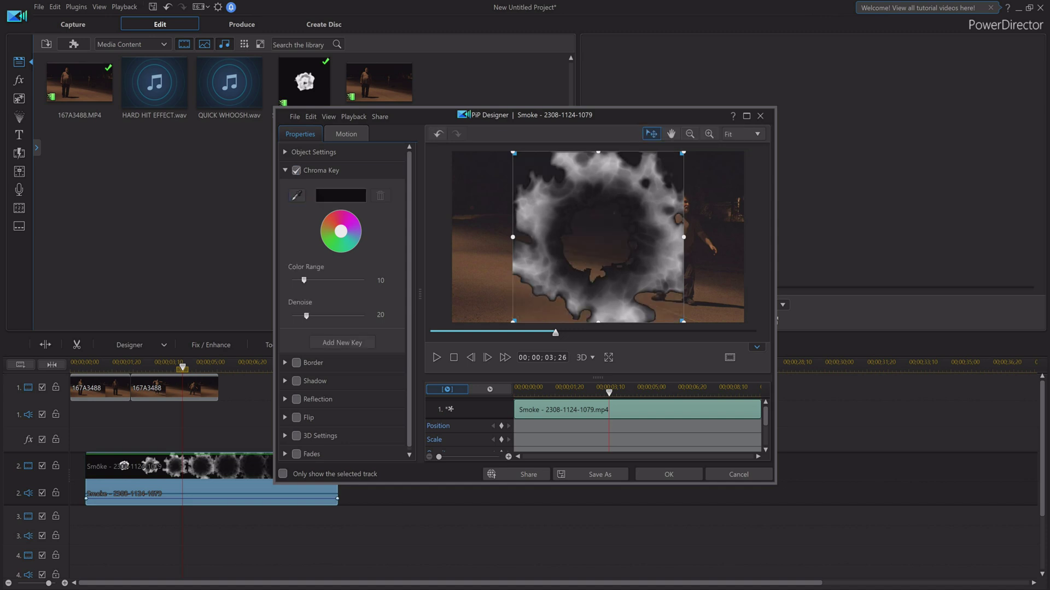
pyautogui.click(668, 474)
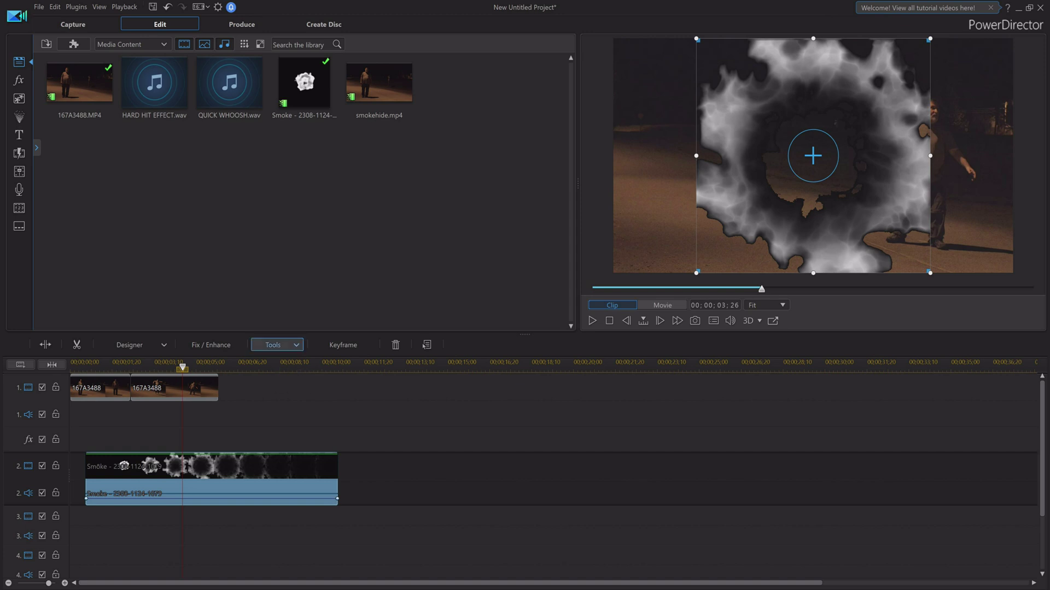
# Speed up the entire smoke clip with the Video Speed tool, using a speed multiplier of 6
pyautogui.click(276, 345)
pyautogui.moveTo(301, 359)
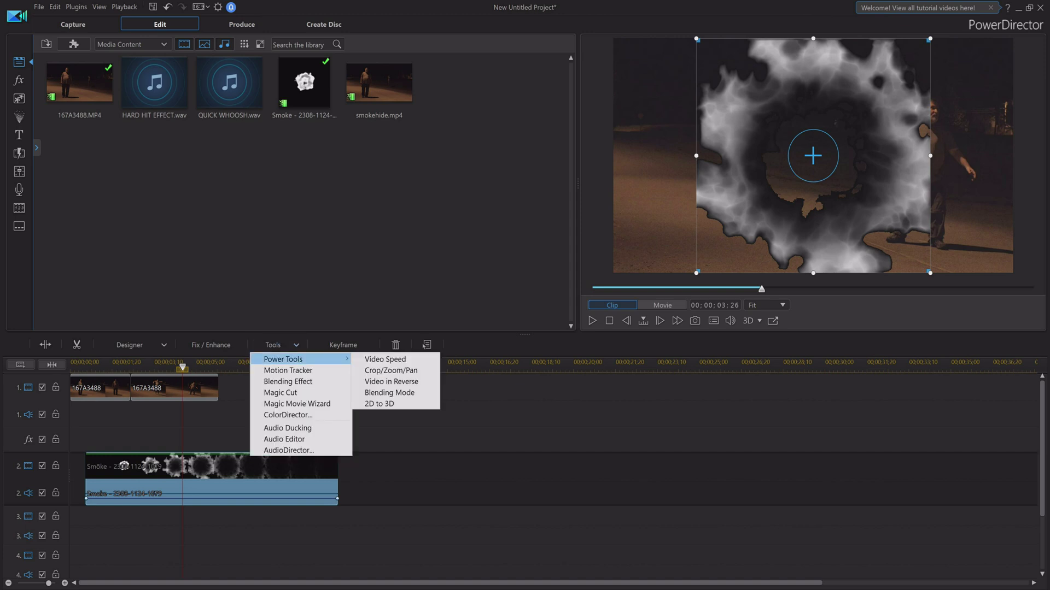
pyautogui.press('Down')
pyautogui.press('Down')
pyautogui.press('Up')
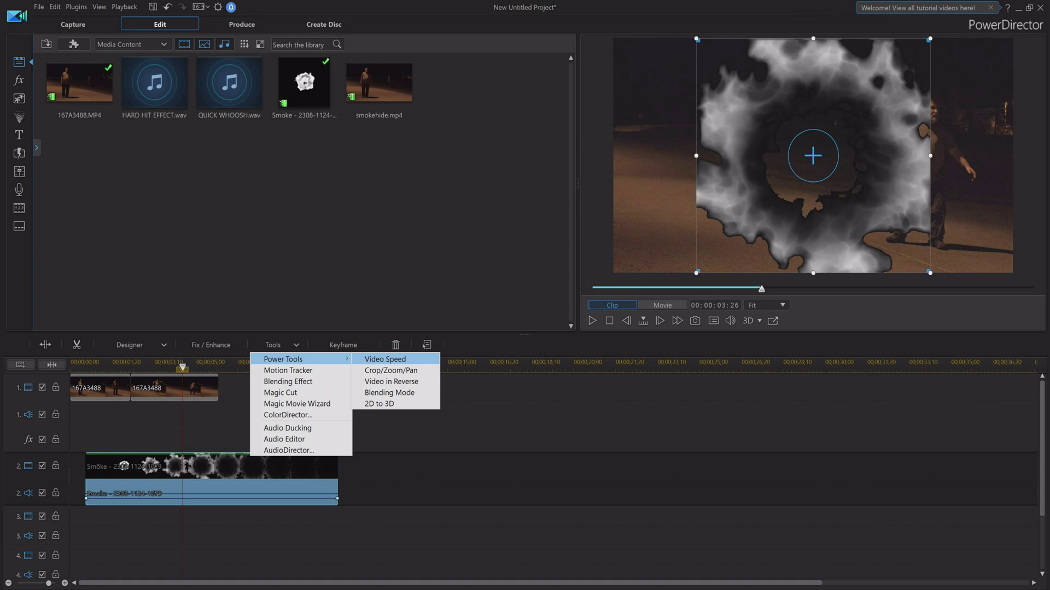
pyautogui.press('Return')
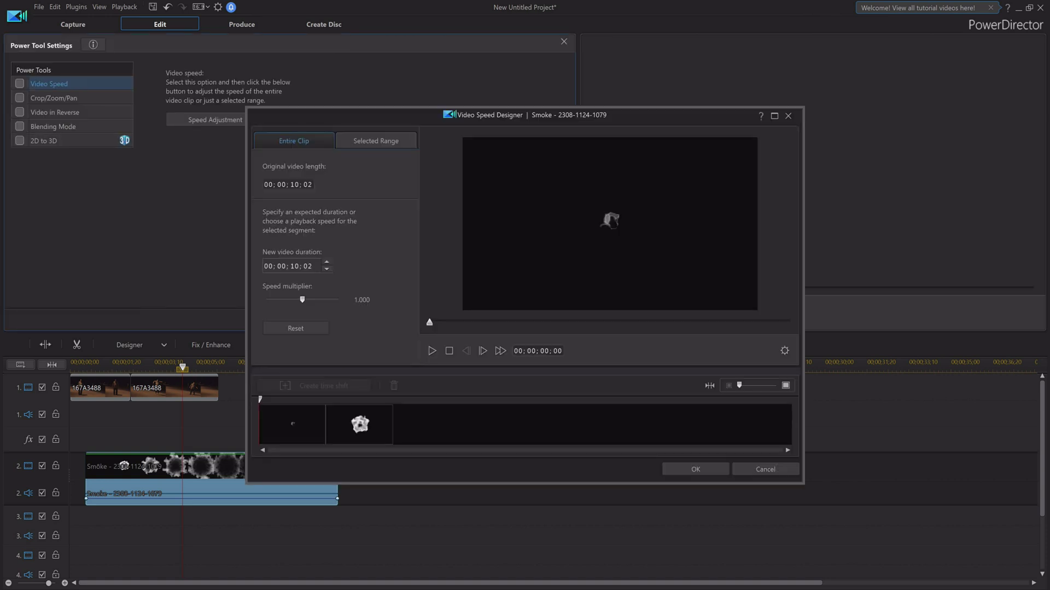
pyautogui.moveTo(353, 300); pyautogui.dragTo(371, 300)
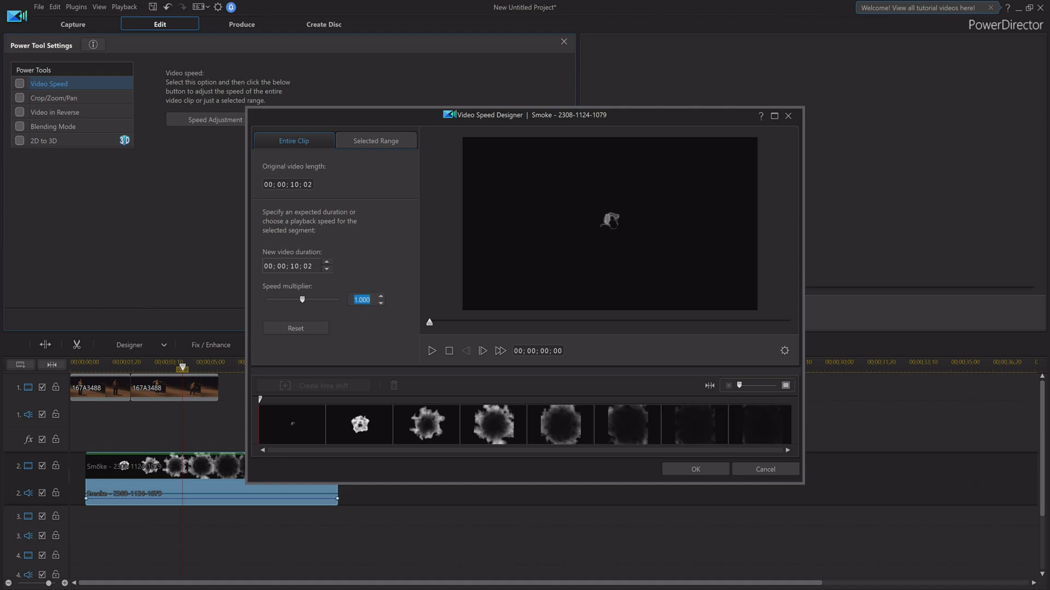
pyautogui.write('6')
pyautogui.press('Tab')
pyautogui.press('Return')
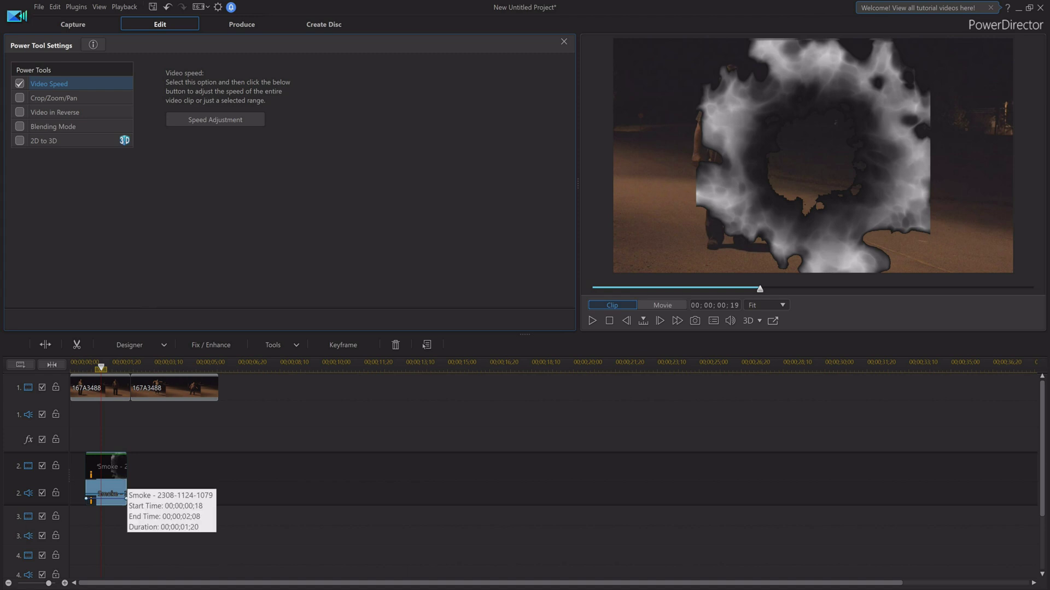
# Enlarge the smoke overlay slightly and centre it on the man's chest at his first position
pyautogui.click(609, 321)
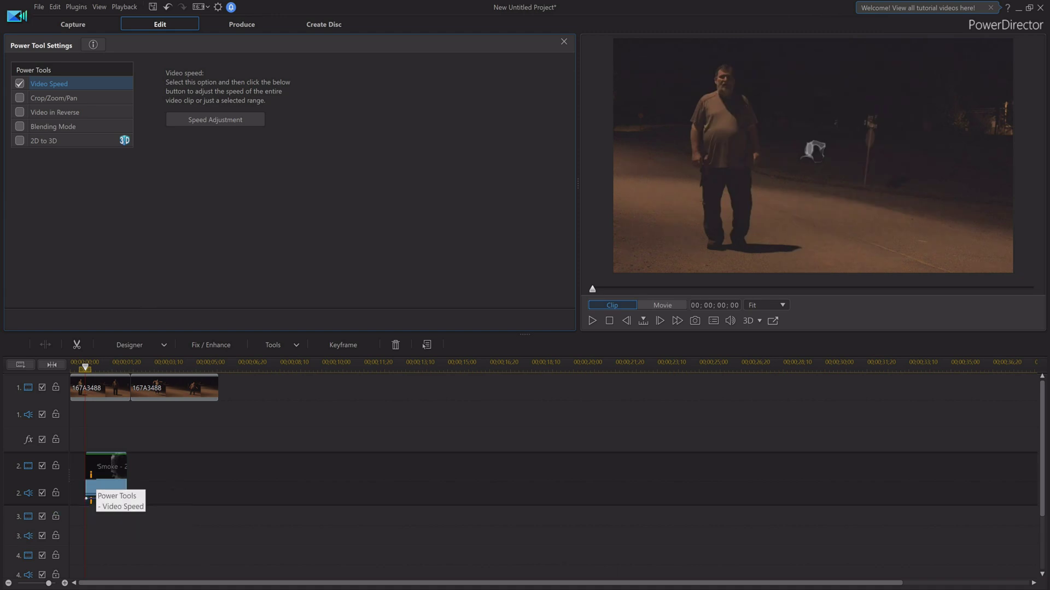
pyautogui.press('Escape')
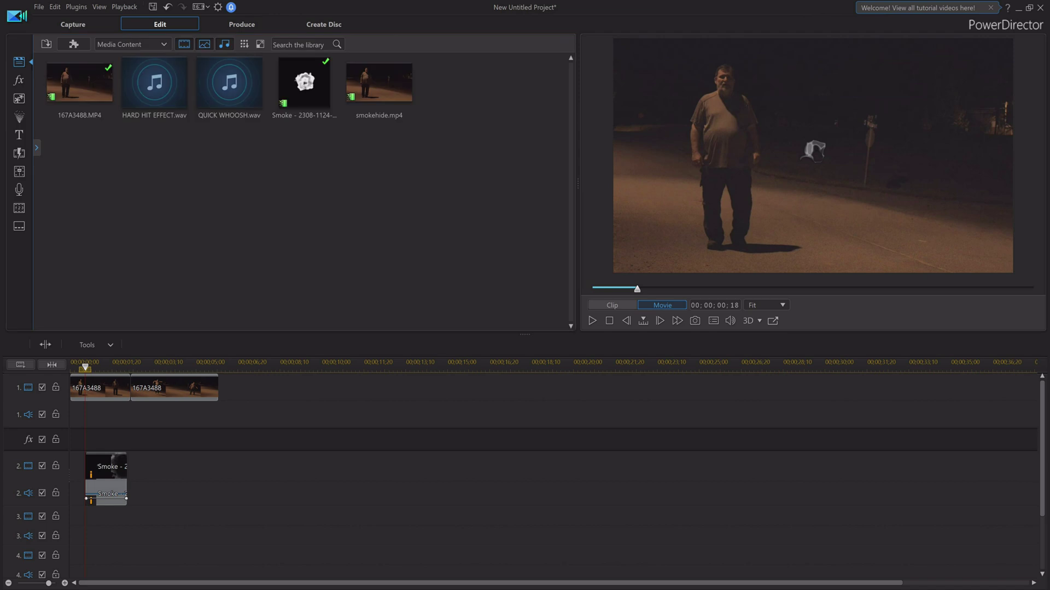
pyautogui.click(112, 474)
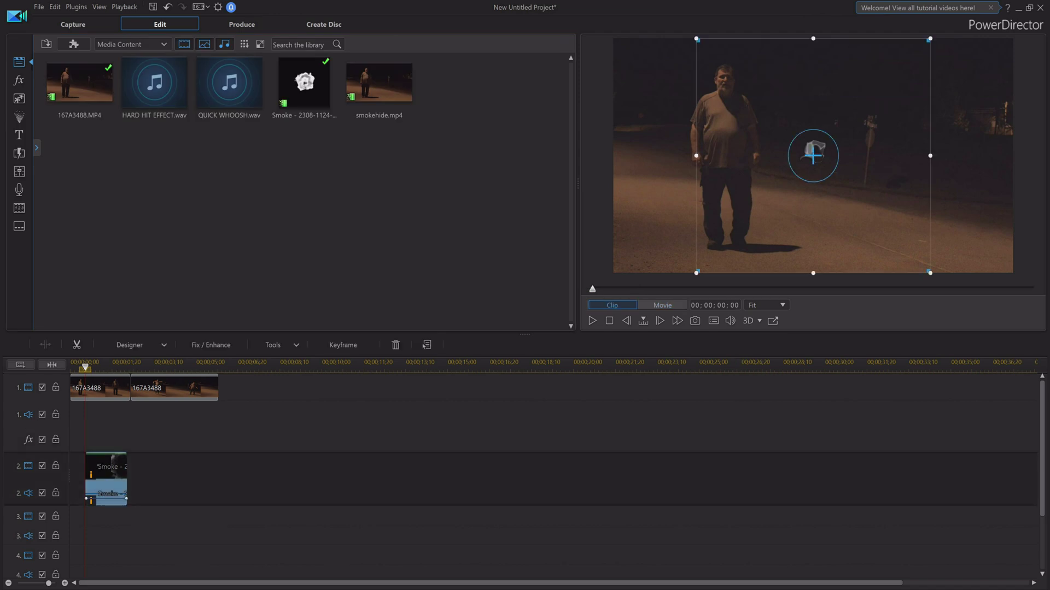
pyautogui.moveTo(813, 155); pyautogui.dragTo(723, 128)
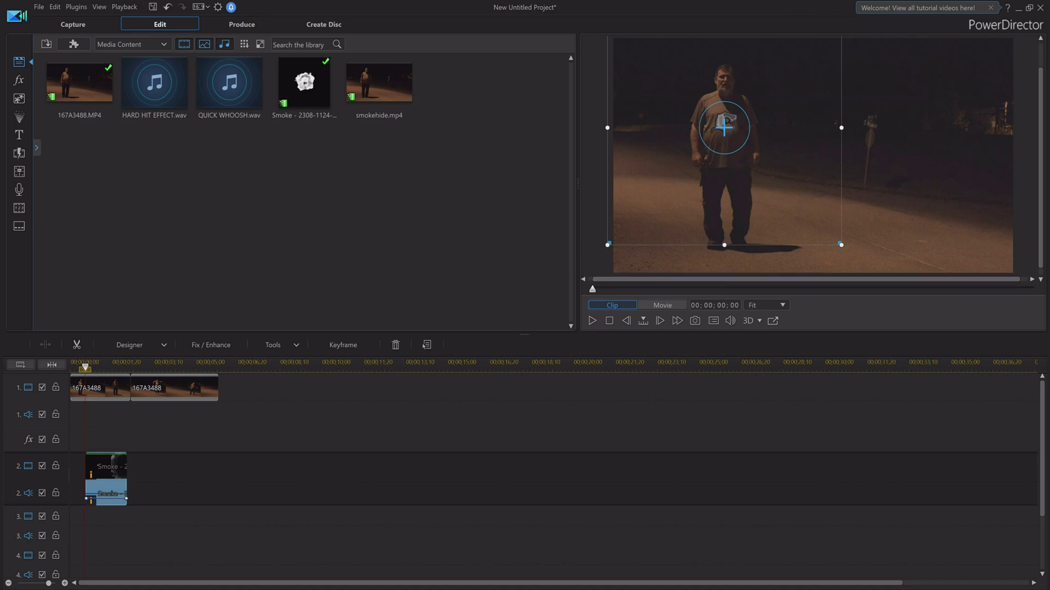
pyautogui.moveTo(839, 244); pyautogui.dragTo(868, 271)
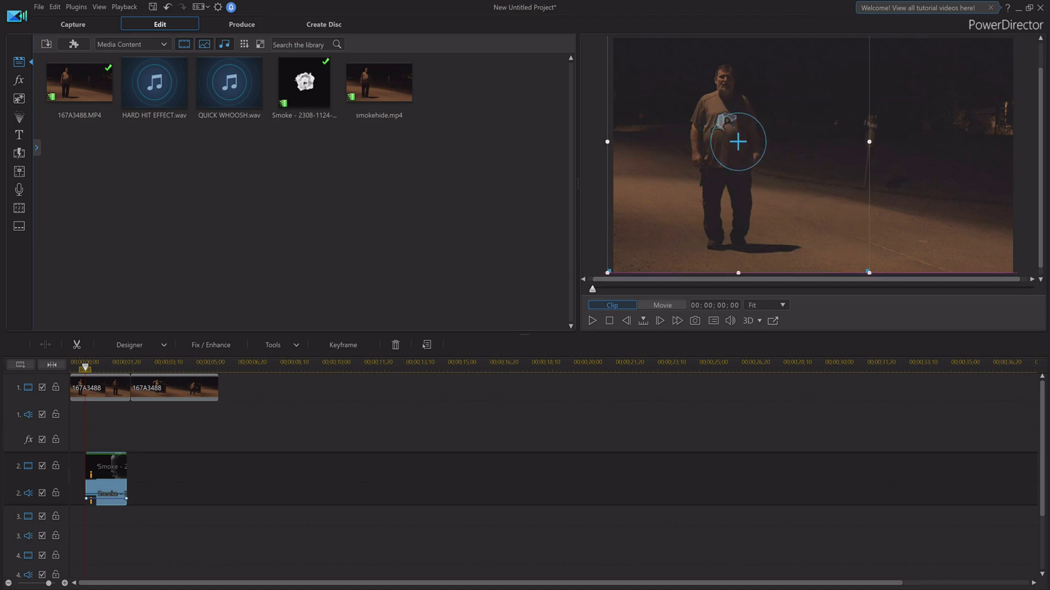
pyautogui.press('space')
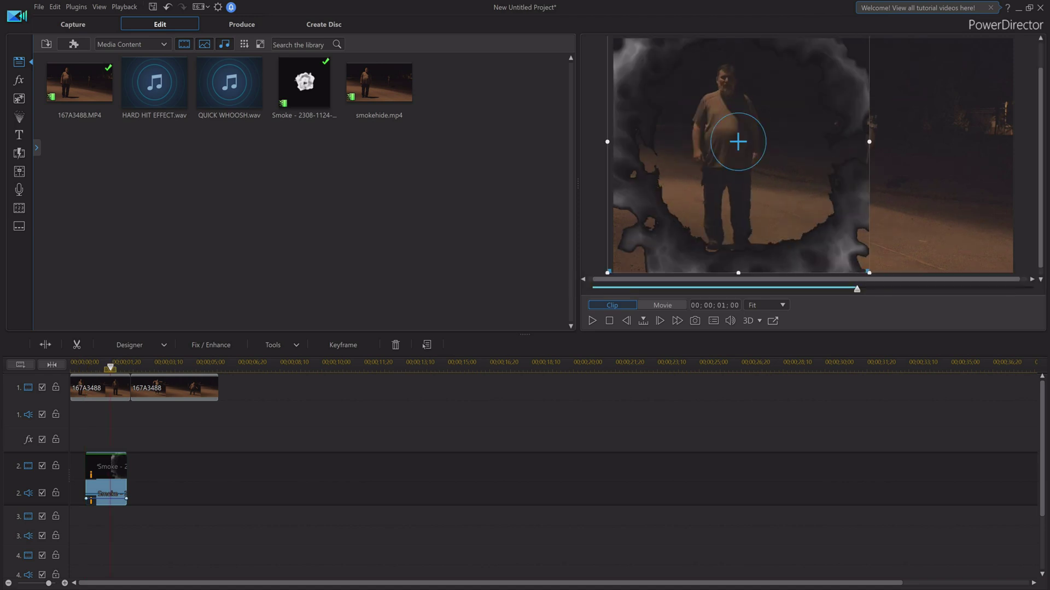
pyautogui.moveTo(738, 142); pyautogui.dragTo(727, 126)
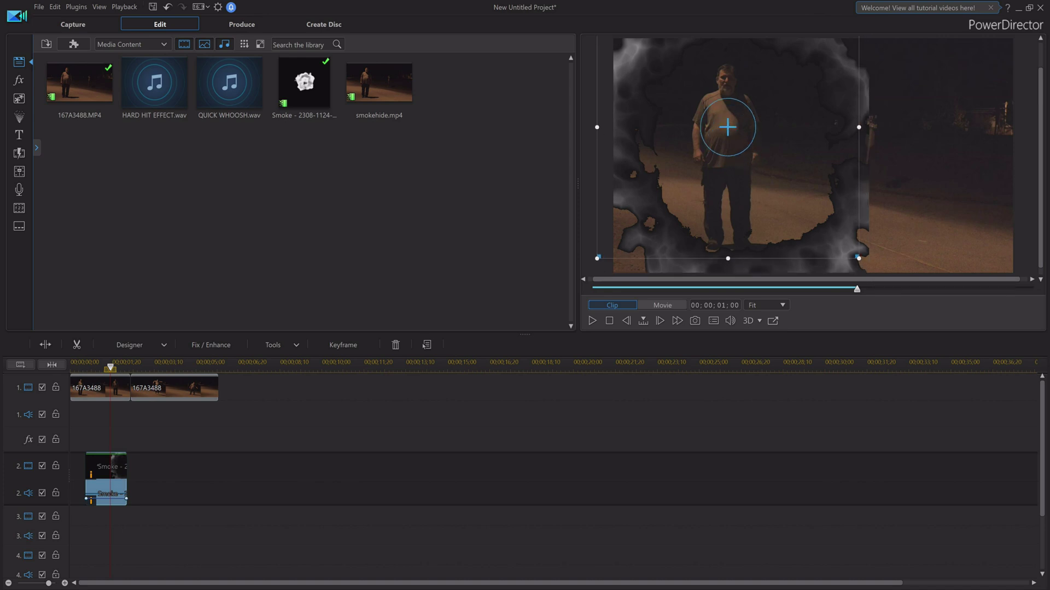
# Play the whole movie from the beginning to check the smoke's timing against the man's jump
pyautogui.click(608, 320)
pyautogui.click(662, 305)
pyautogui.click(609, 320)
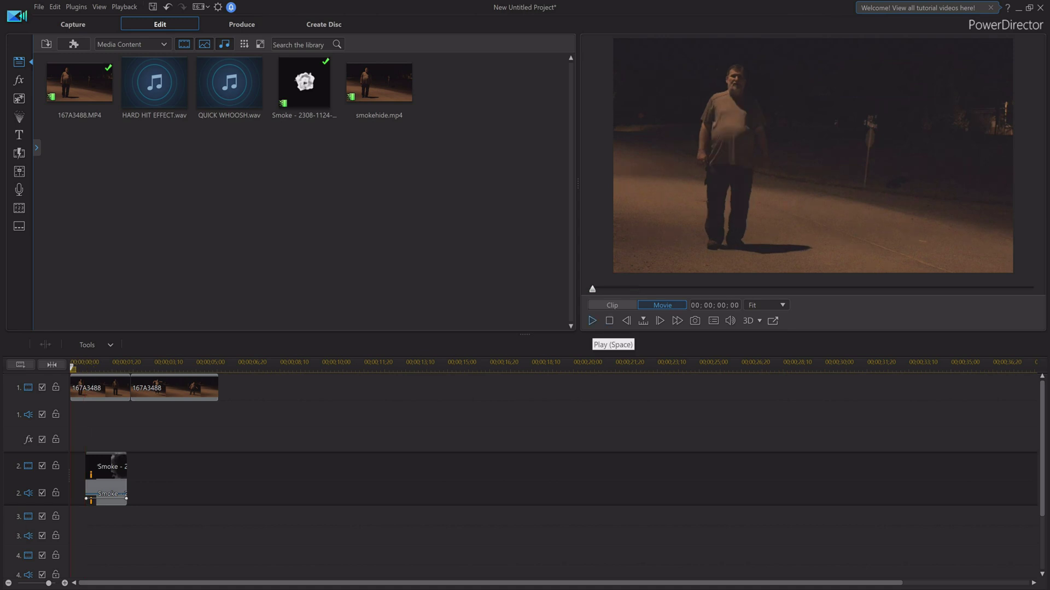
pyautogui.click(592, 321)
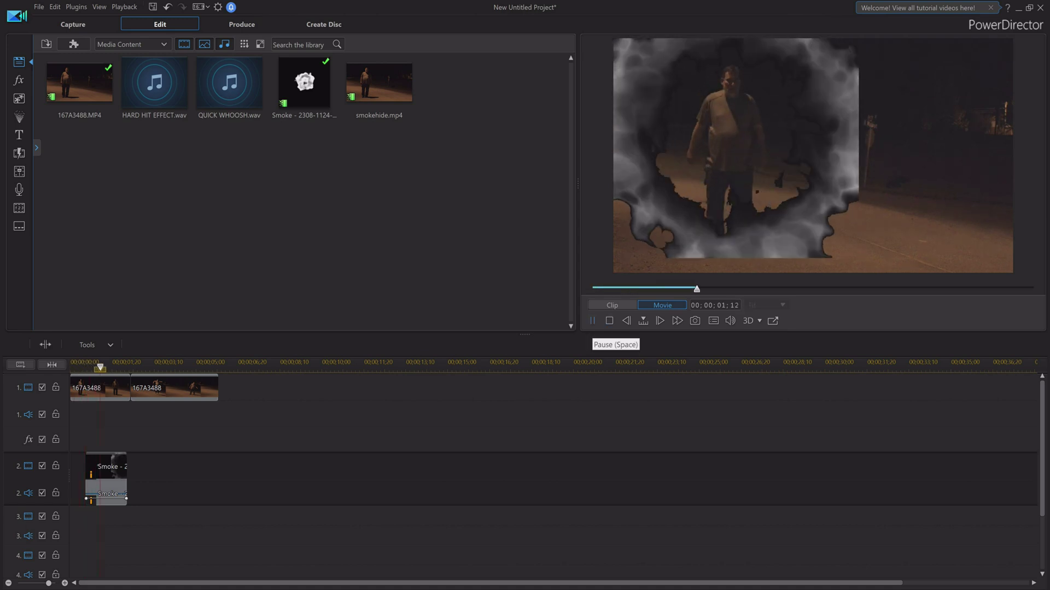
# Move the smoke clip on track 2 to start at 00;00;01;00 and play the movie from the beginning
pyautogui.click(106, 494)
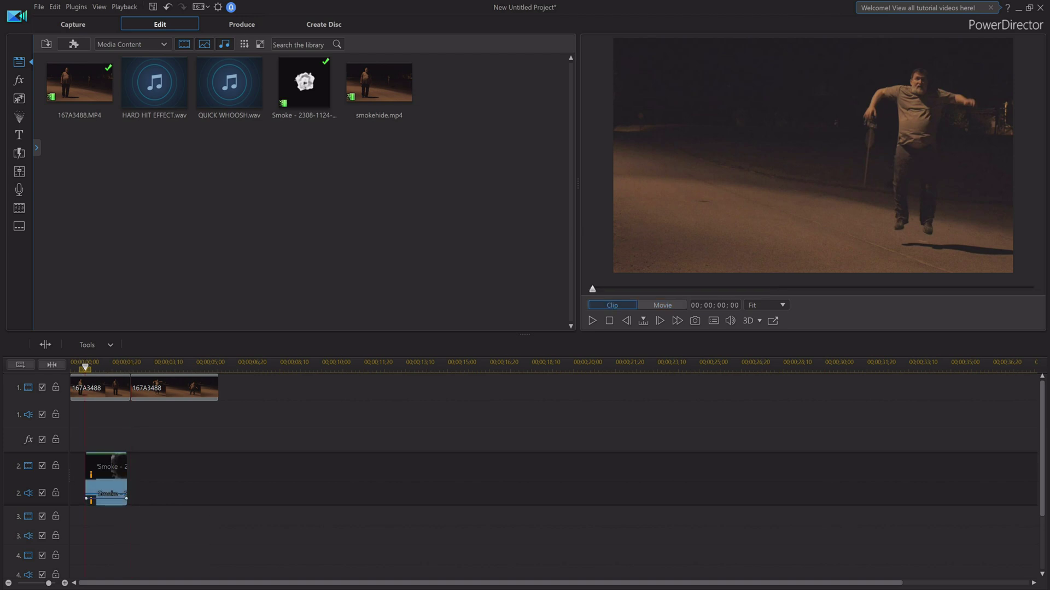
pyautogui.moveTo(97, 476); pyautogui.dragTo(108, 475)
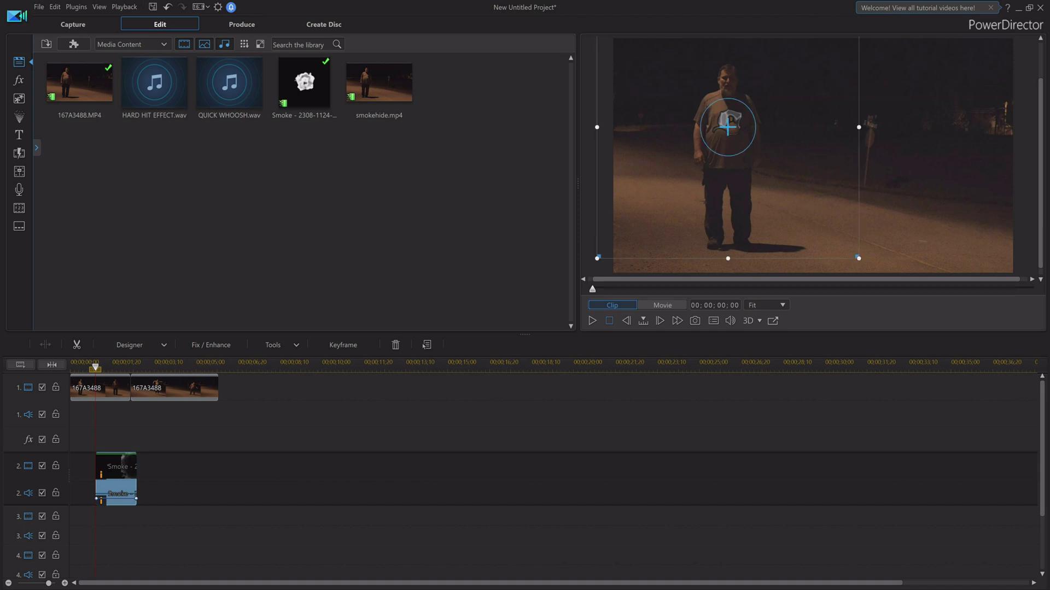
pyautogui.click(328, 404)
pyautogui.press('Home')
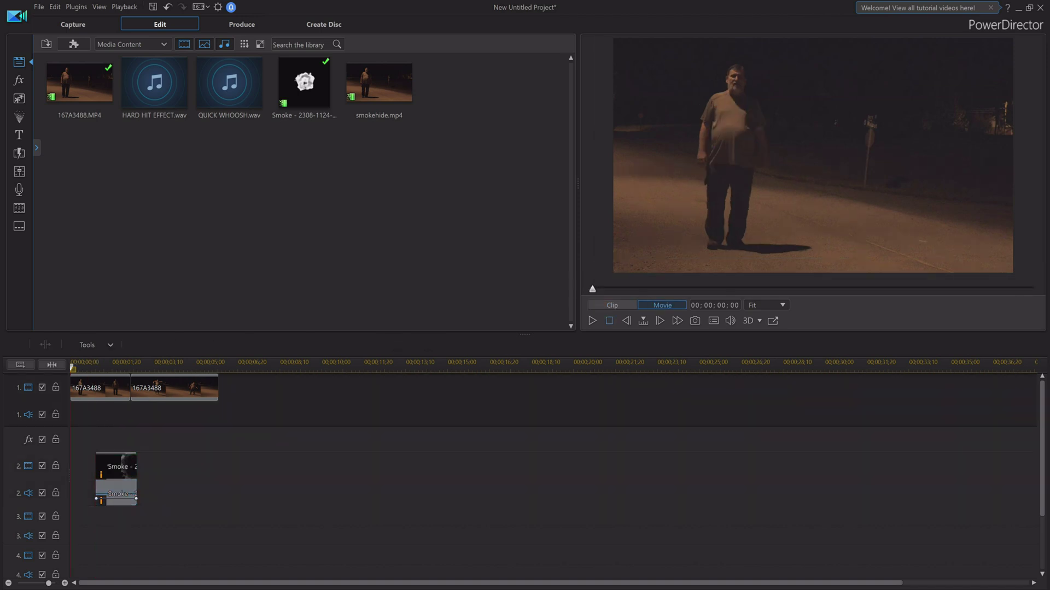
pyautogui.press('space')
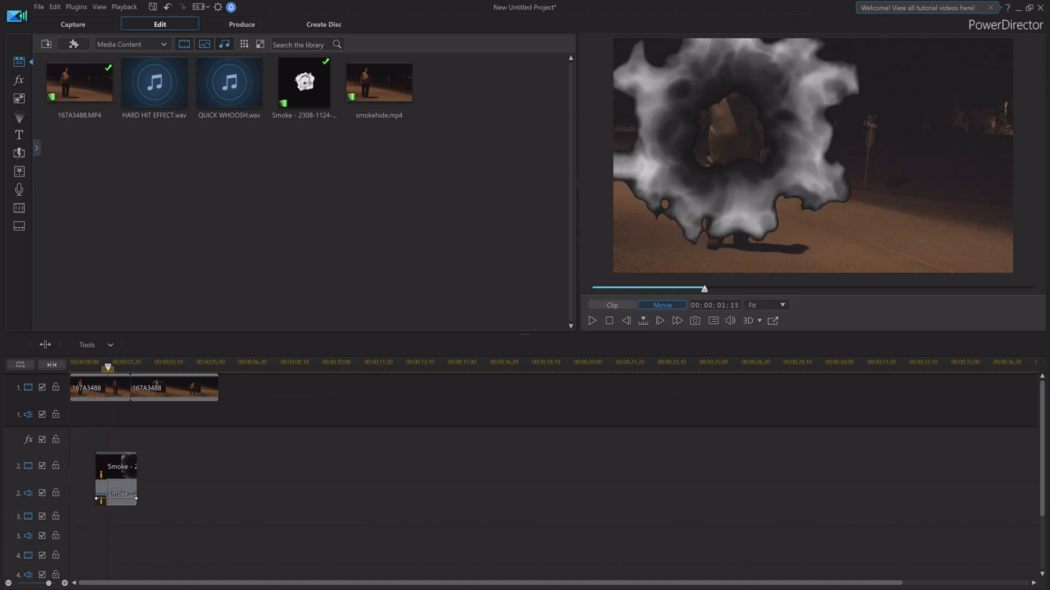
# Move the smoke clip to start at 00;00;02;05, just before the cut, and trim its end to about 17 frames
pyautogui.click(659, 321)
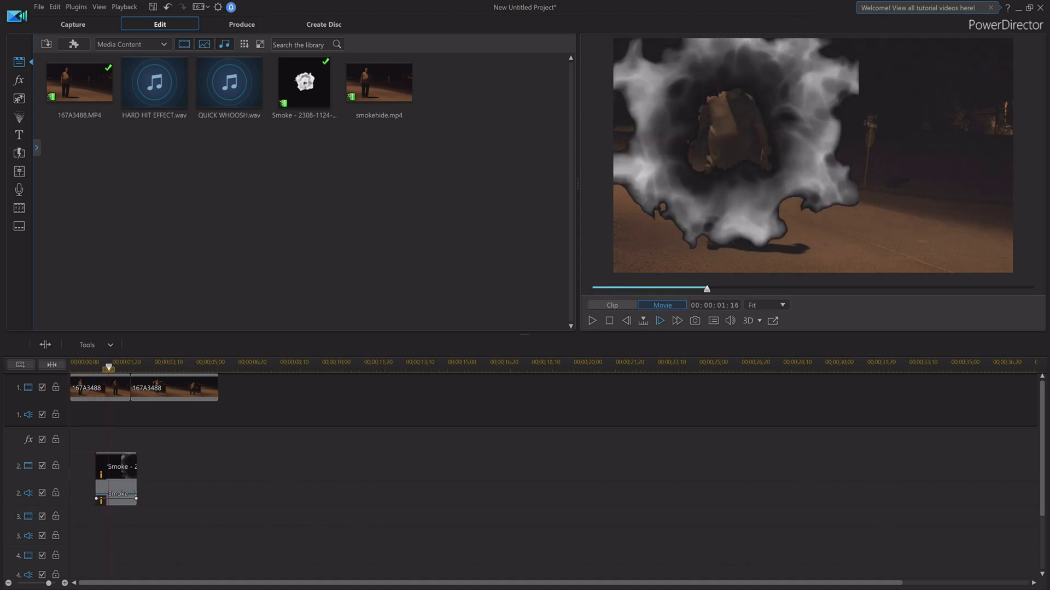
pyautogui.click(659, 321)
pyautogui.click(660, 321)
pyautogui.click(660, 321)
pyautogui.click(660, 321)
pyautogui.click(660, 321)
pyautogui.click(660, 321)
pyautogui.click(660, 321)
pyautogui.click(660, 321)
pyautogui.click(660, 321)
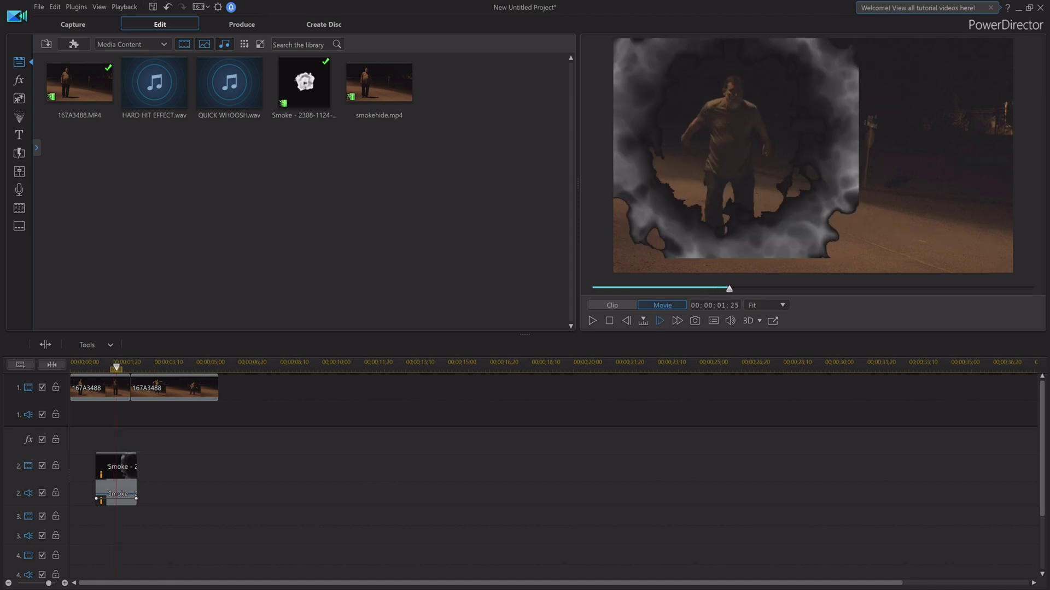
pyautogui.click(660, 321)
pyautogui.click(660, 321)
pyautogui.click(660, 321)
pyautogui.click(660, 321)
pyautogui.click(660, 321)
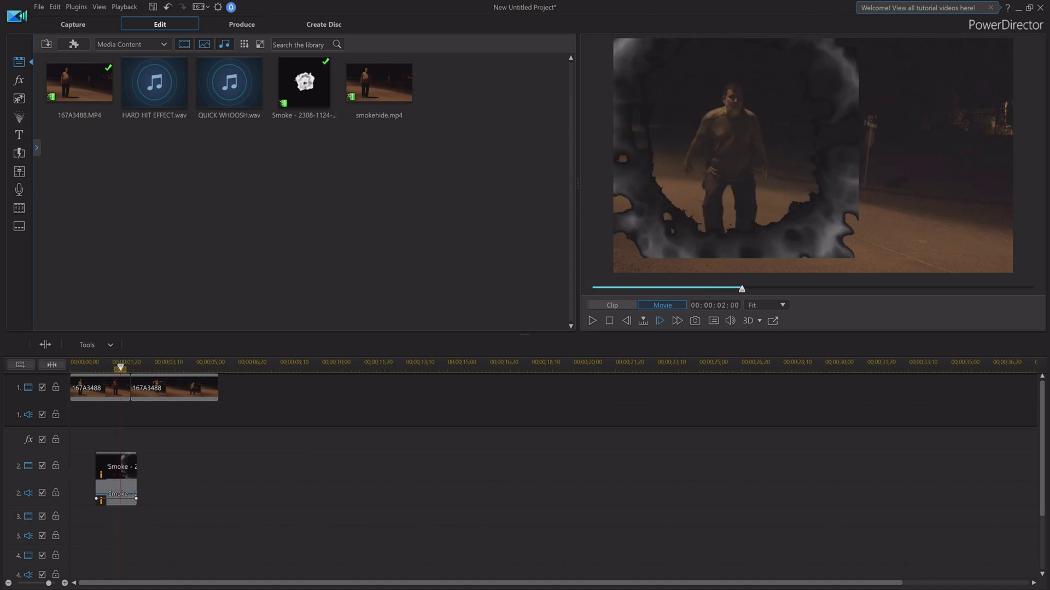
pyautogui.click(660, 321)
pyautogui.click(660, 321)
pyautogui.click(659, 321)
pyautogui.click(660, 321)
pyautogui.click(660, 321)
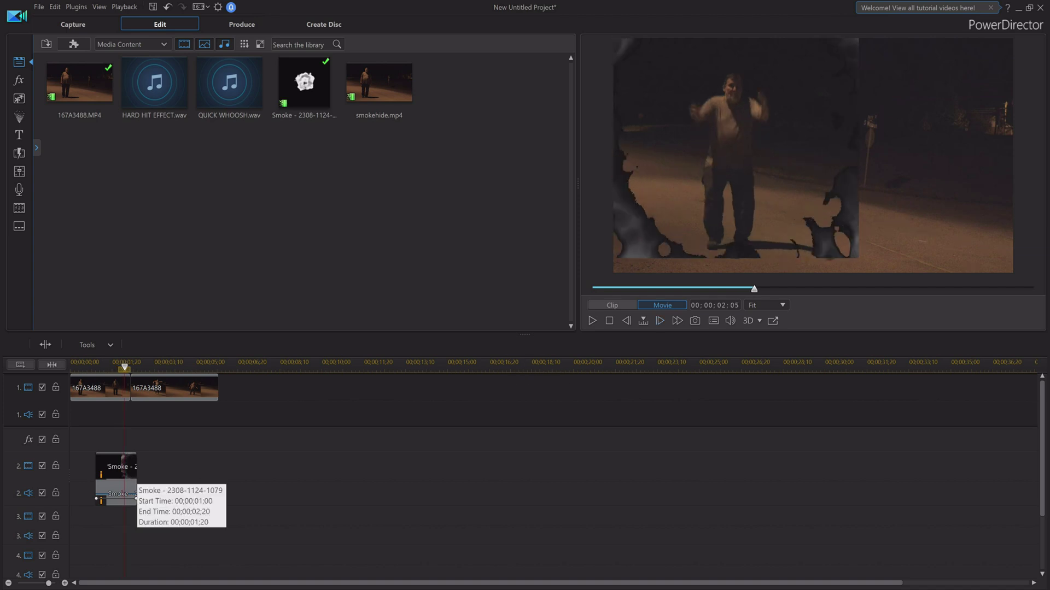
pyautogui.moveTo(108, 494); pyautogui.dragTo(137, 487)
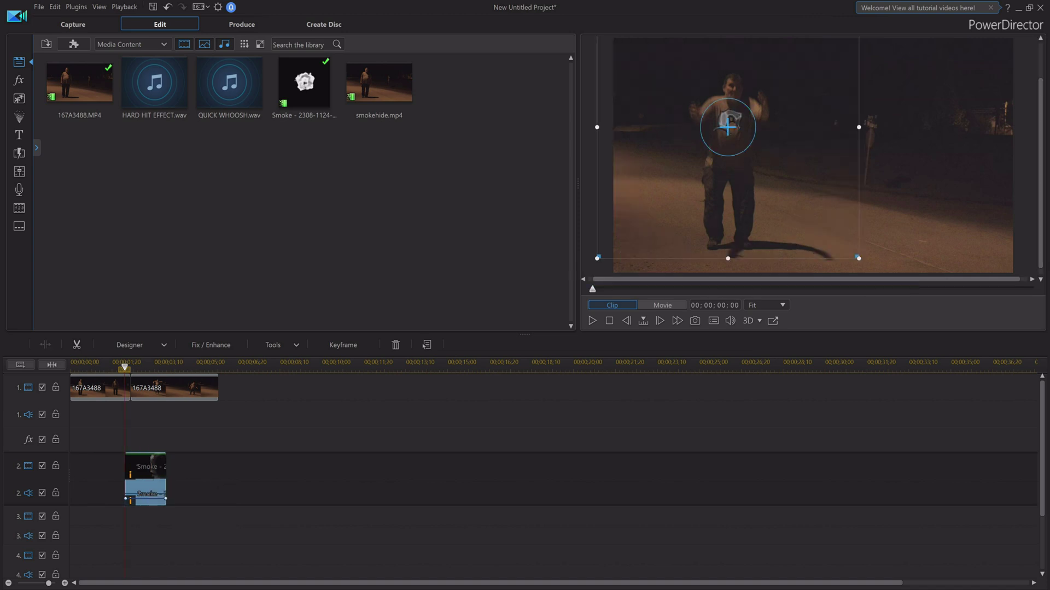
pyautogui.moveTo(165, 492); pyautogui.dragTo(138, 494)
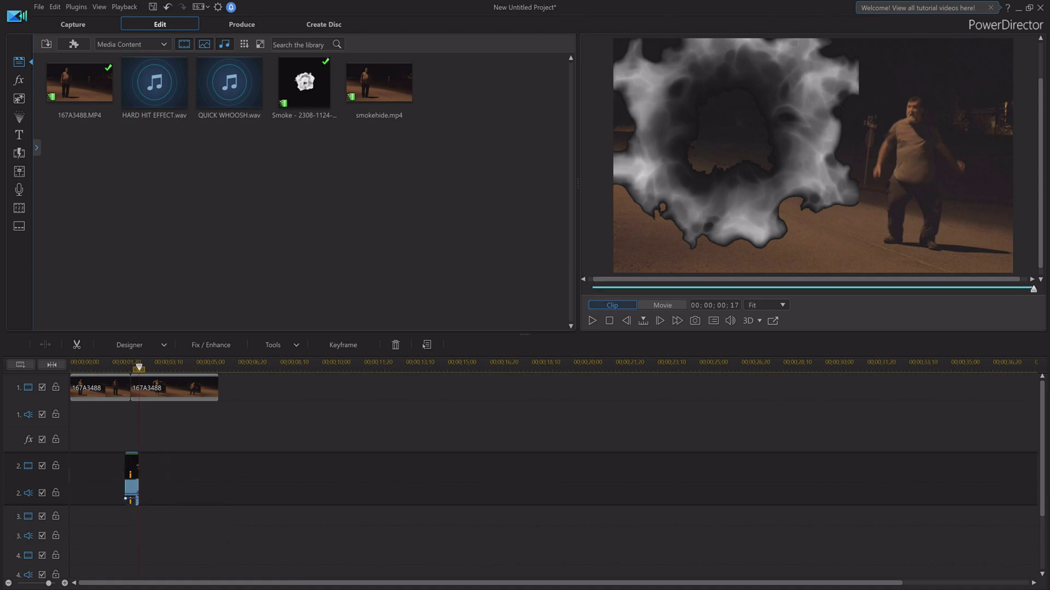
# Play the whole movie from the beginning to check the trimmed smoke clip against the jump cut
pyautogui.press('Escape')
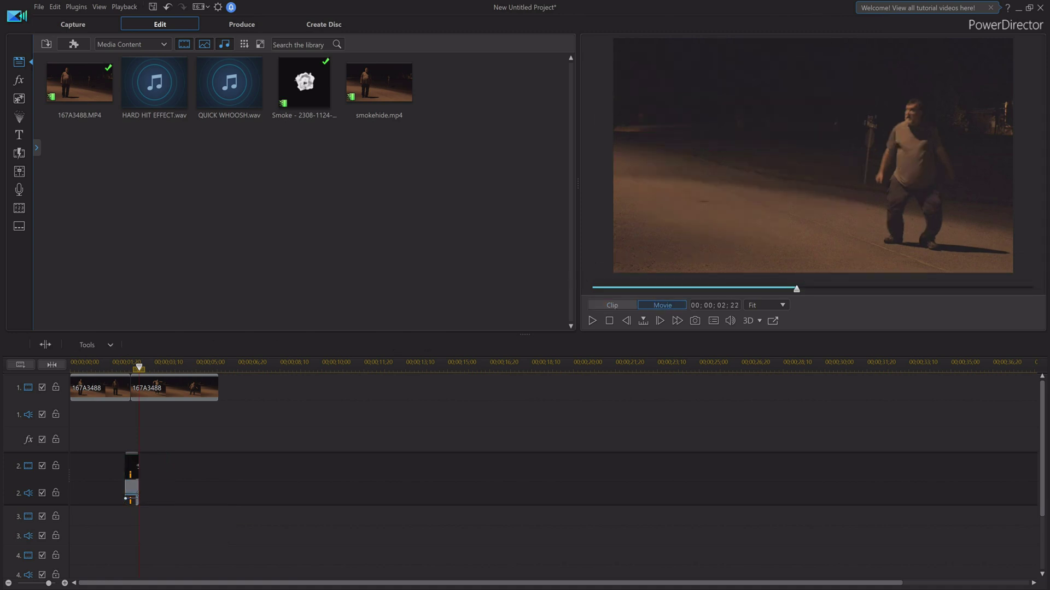
pyautogui.click(609, 321)
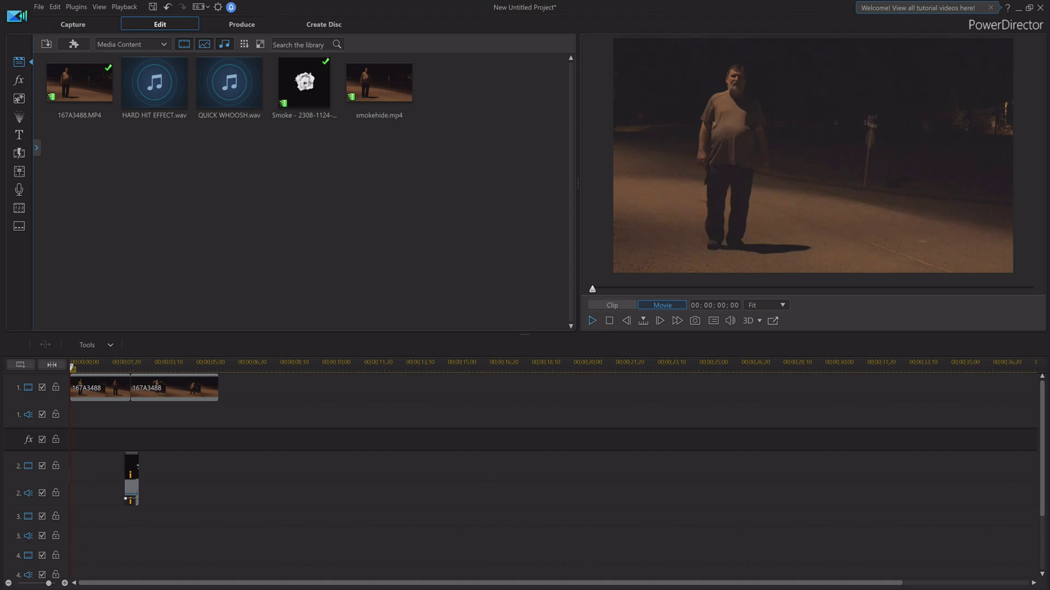
pyautogui.click(592, 321)
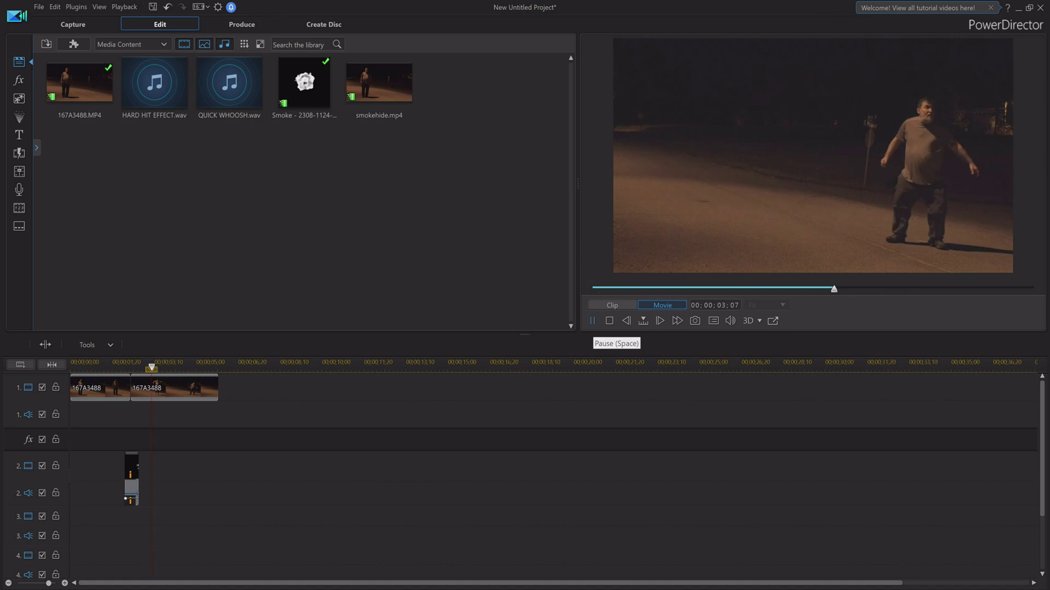
pyautogui.click(609, 321)
pyautogui.click(592, 321)
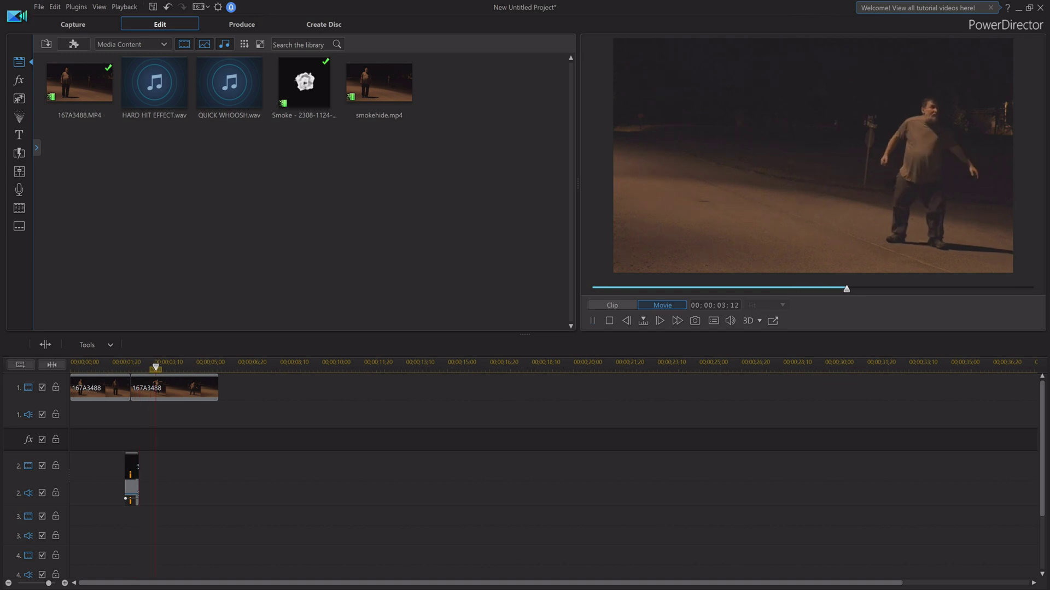
# Duplicate the smoke clip and place the copy on track 2 after the original, starting at about 00;00;03;04
pyautogui.click(131, 478)
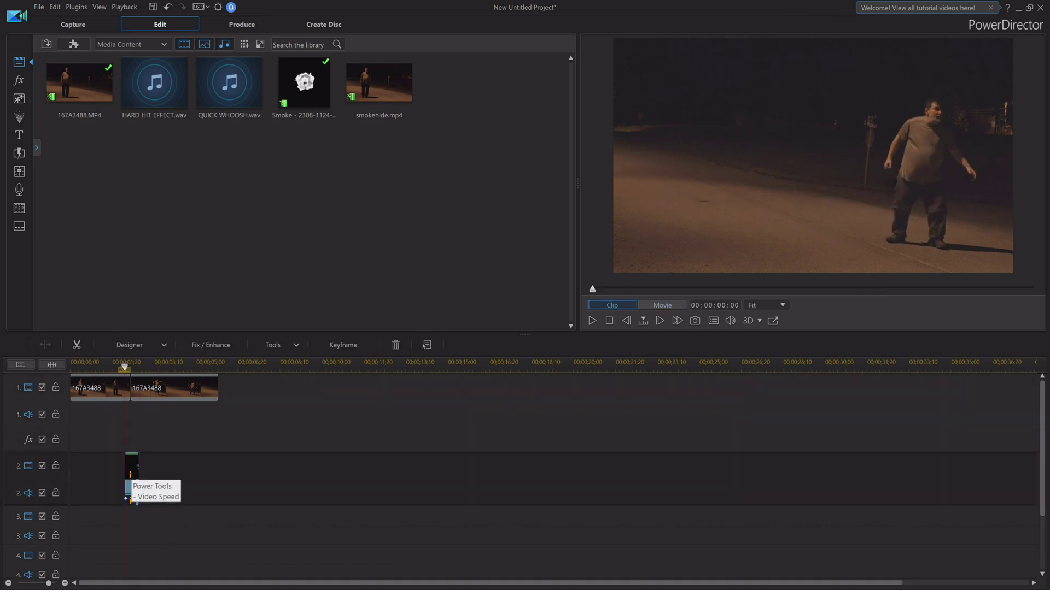
pyautogui.rightClick(132, 472)
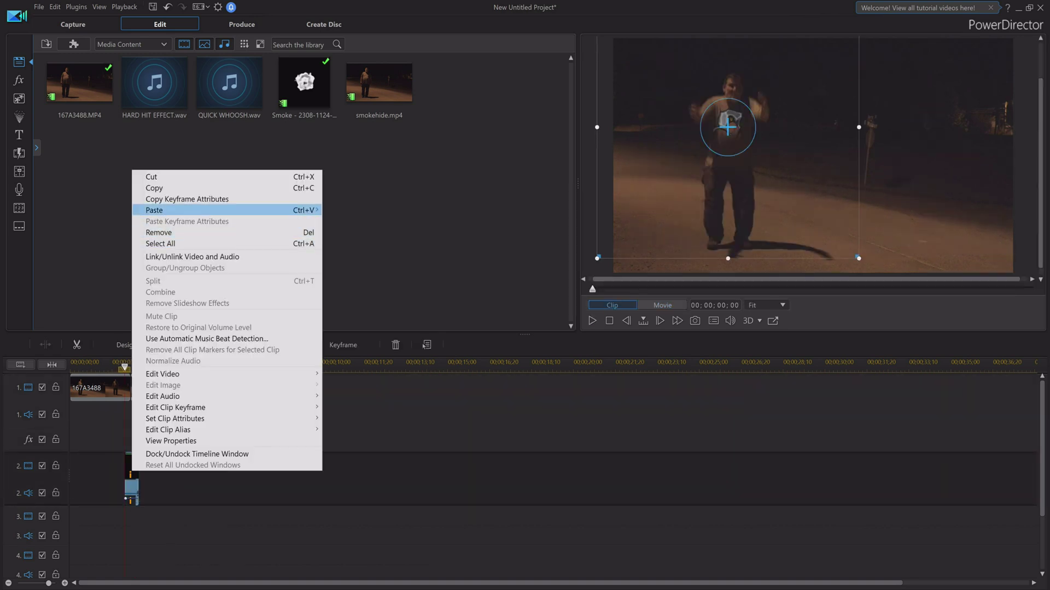
pyautogui.press('Return')
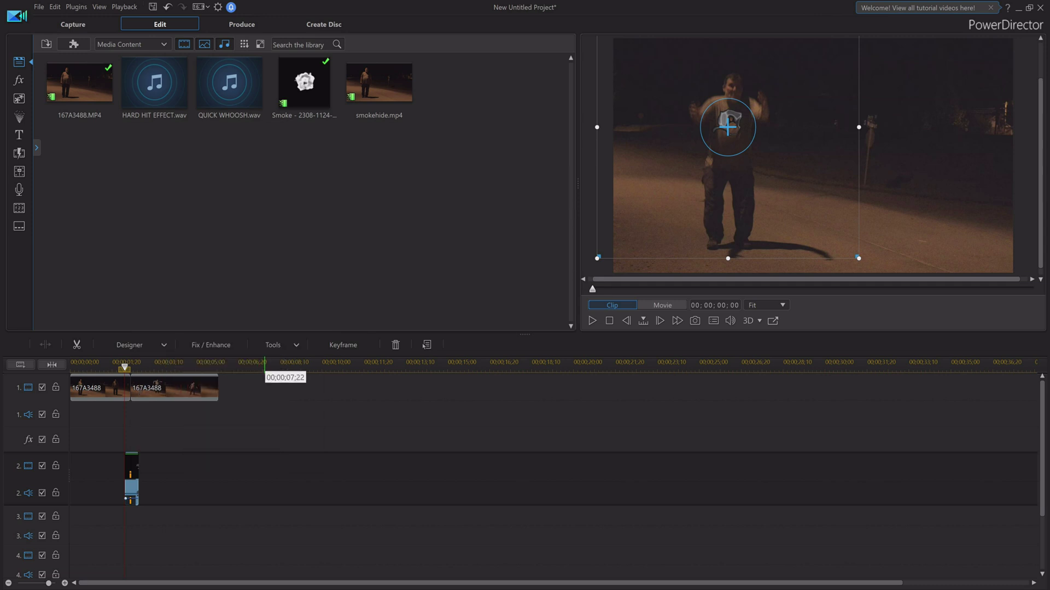
pyautogui.moveTo(265, 363); pyautogui.dragTo(267, 363)
pyautogui.click(272, 365)
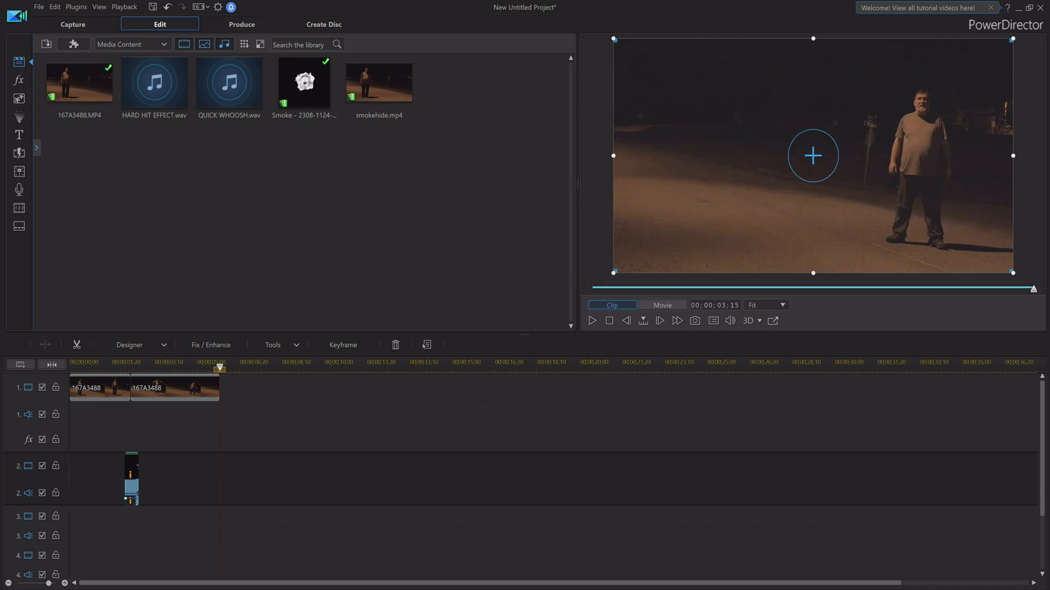
pyautogui.click(202, 387)
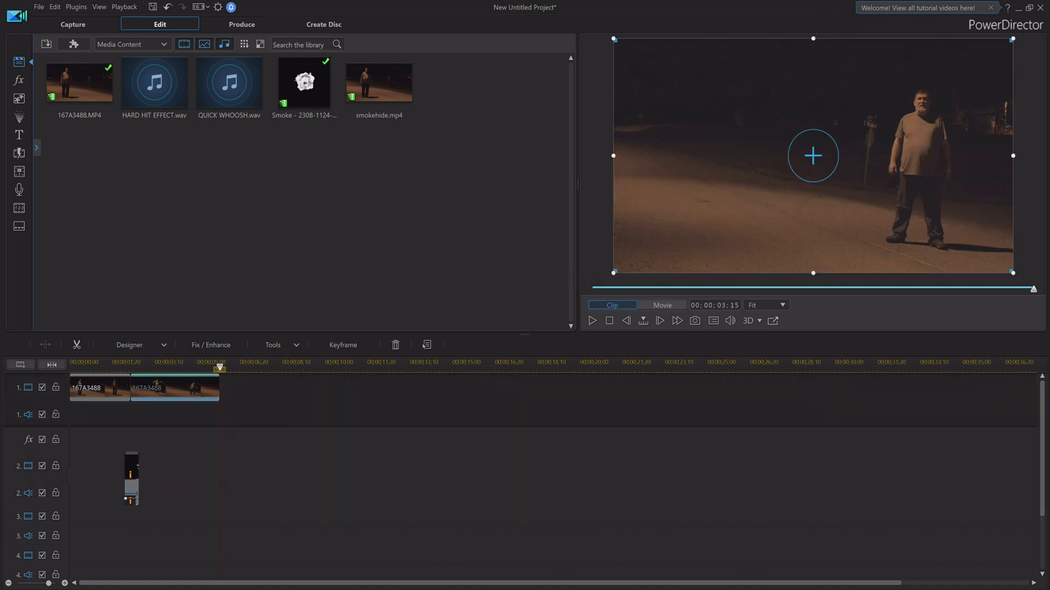
pyautogui.hotkey('ctrl', 'v')
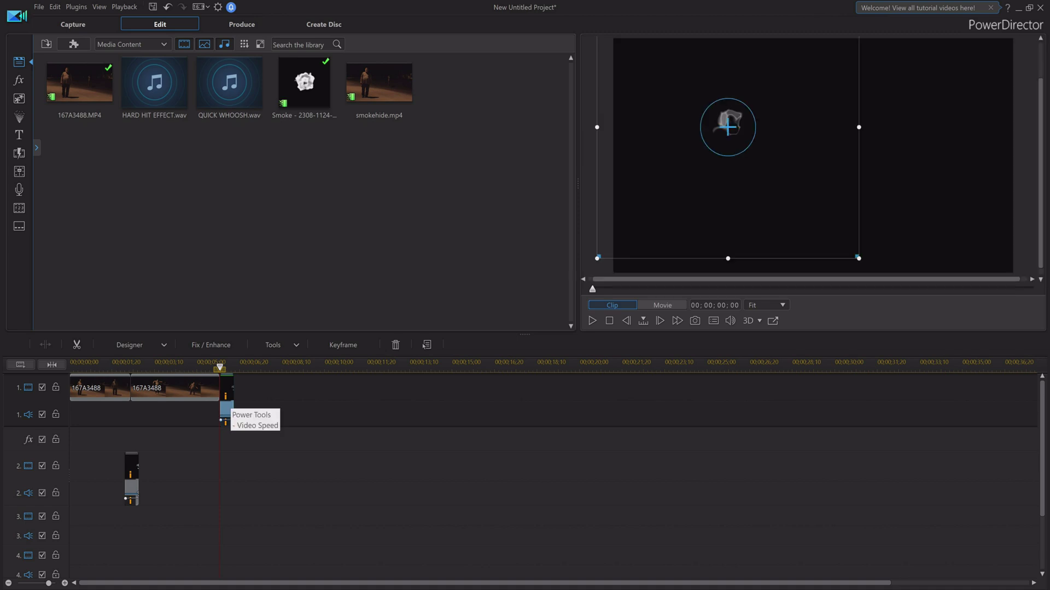
pyautogui.moveTo(226, 408); pyautogui.dragTo(154, 483)
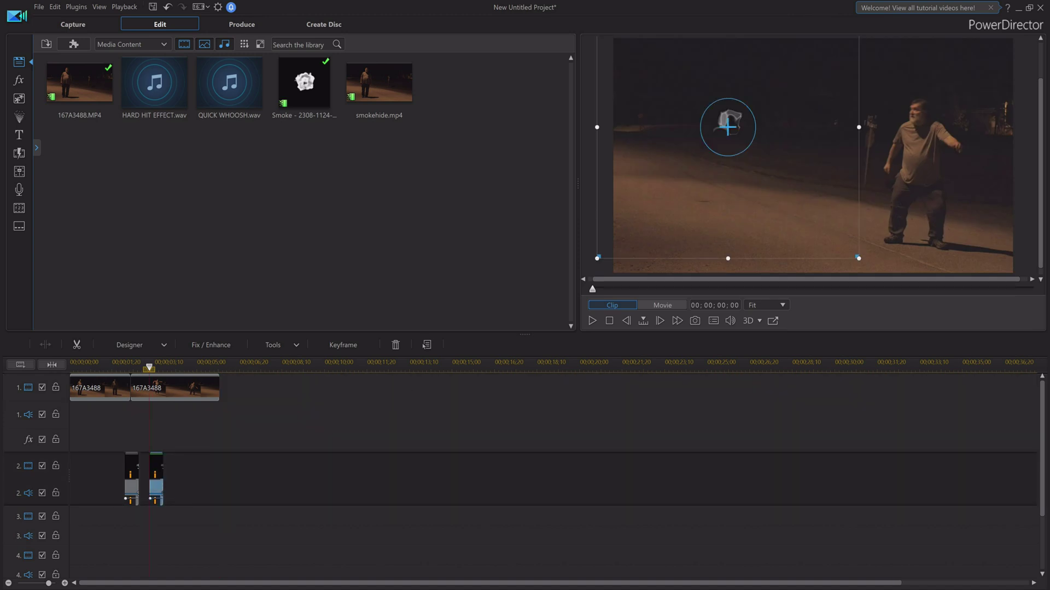
# Centre the copied smoke overlay on the man's chest at his second position and move its clip slightly earlier on track 2
pyautogui.moveTo(727, 127); pyautogui.dragTo(921, 142)
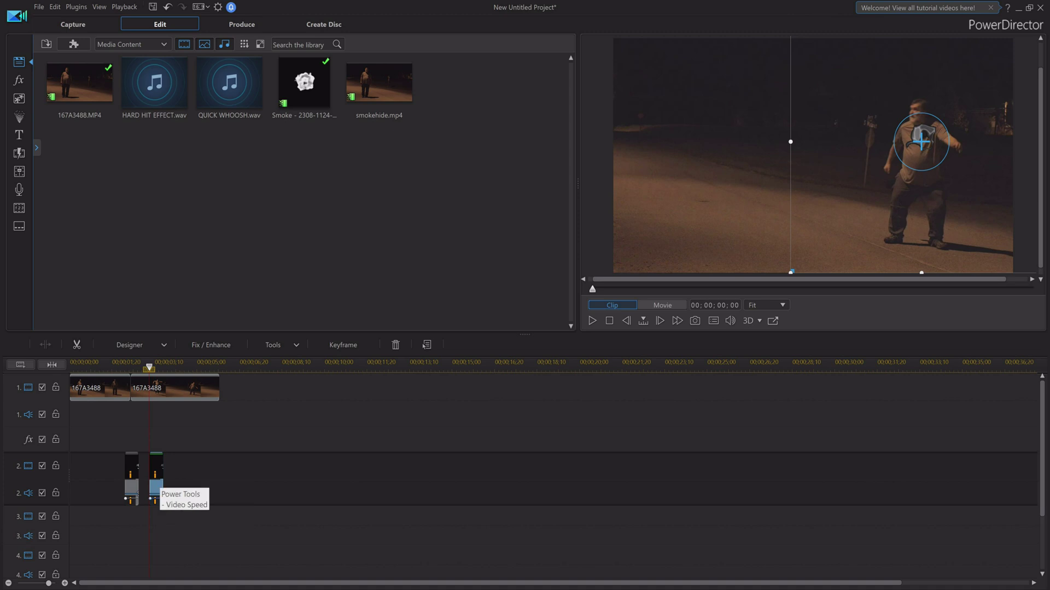
pyautogui.click(153, 487)
pyautogui.press('space')
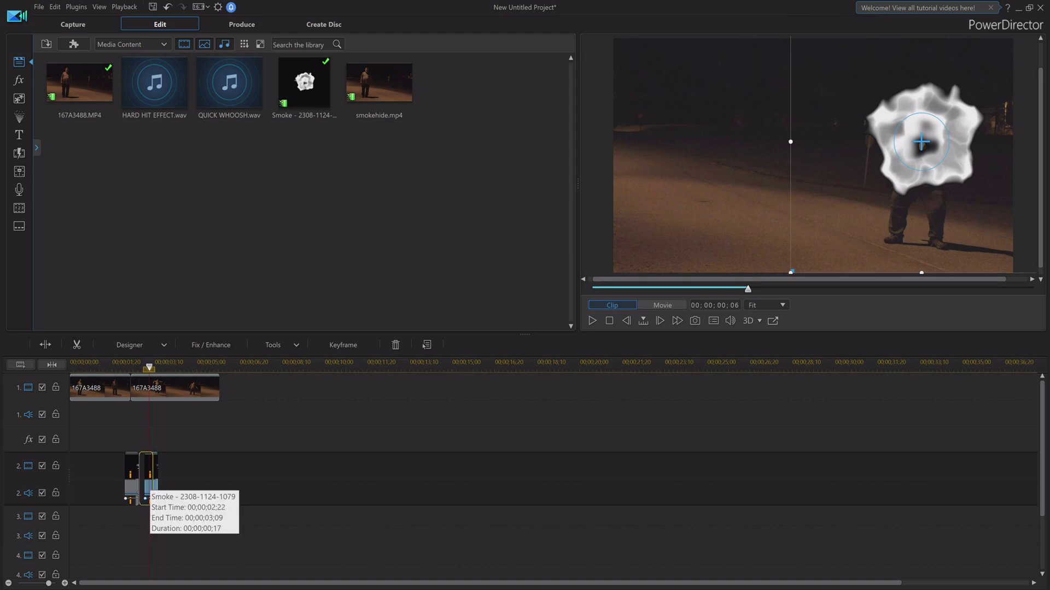
pyautogui.click(150, 525)
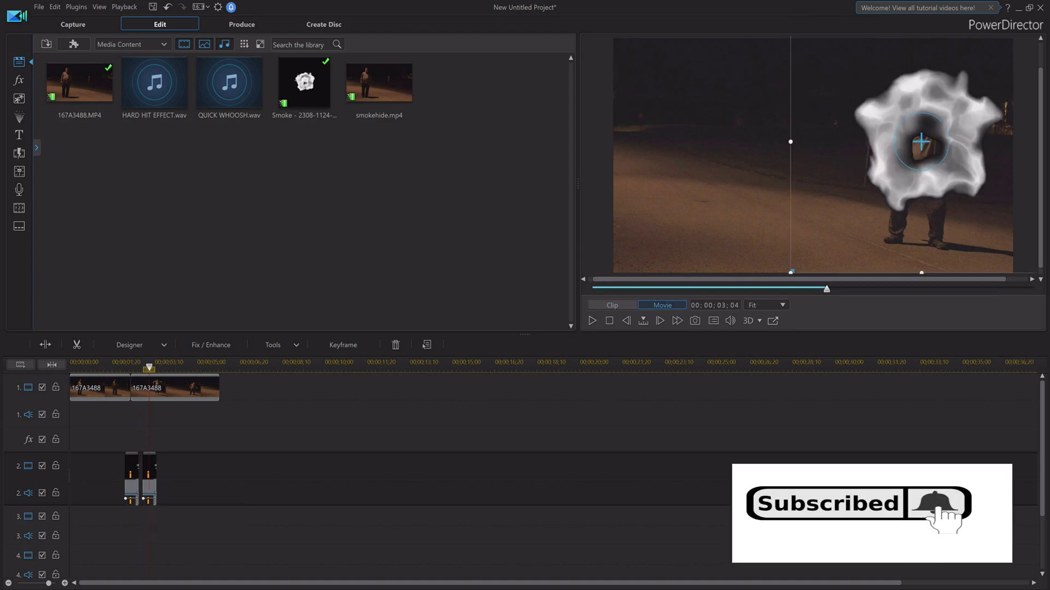
# Play the movie from the beginning to check the timing of both smoke bursts
pyautogui.click(609, 320)
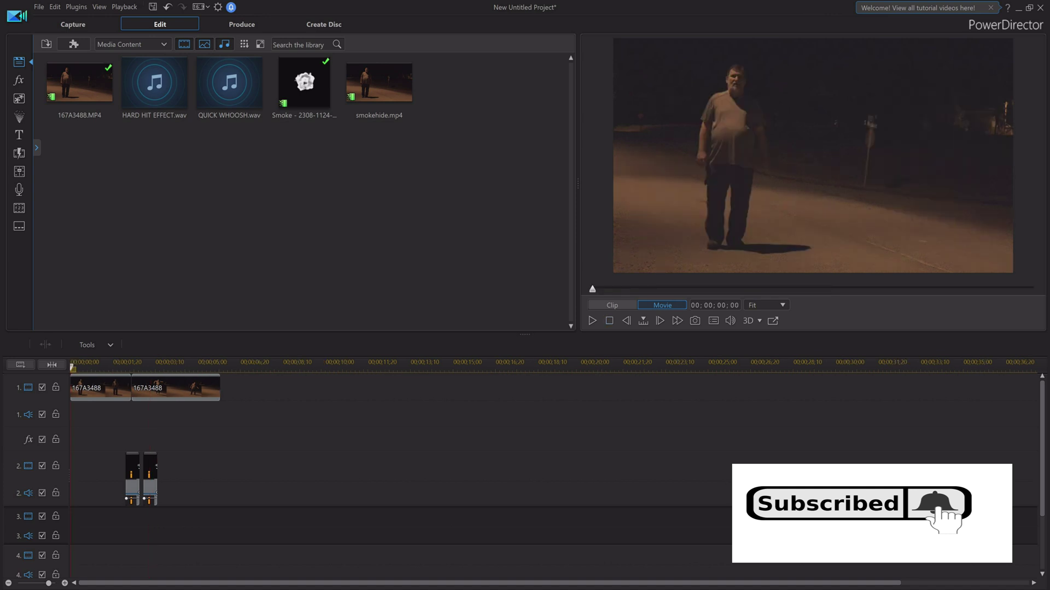
pyautogui.click(592, 321)
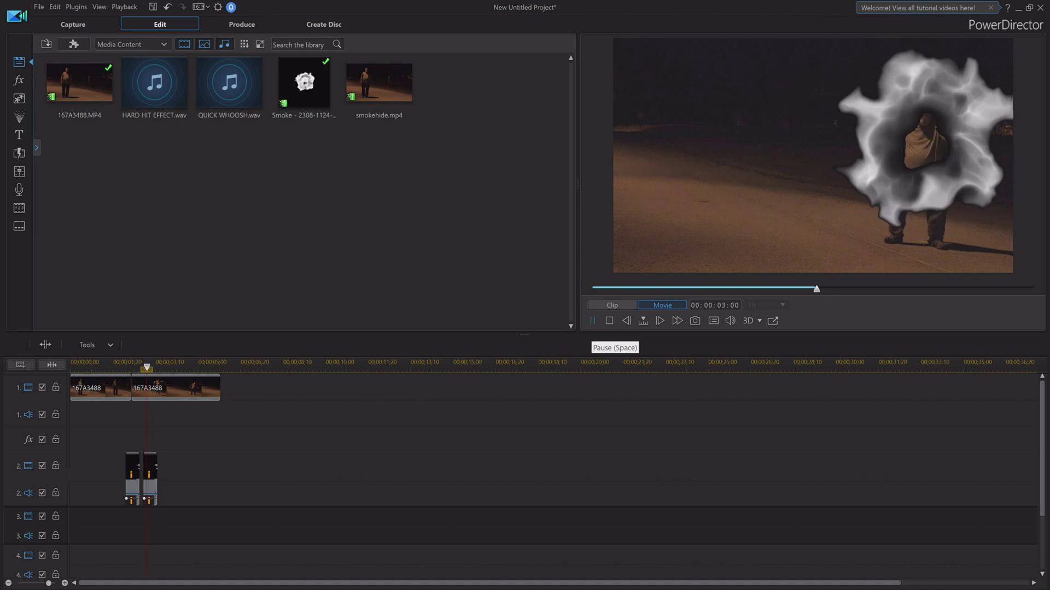
pyautogui.click(592, 321)
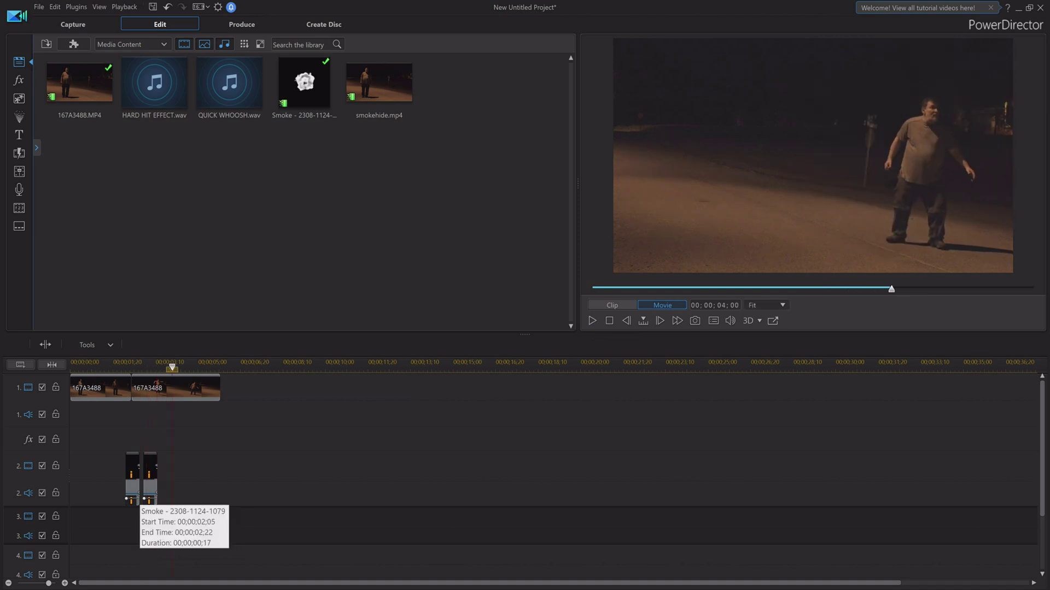
# Move the second smoke clip to start at 00;00;02;22, directly after the first, and play the movie from the beginning
pyautogui.click(147, 487)
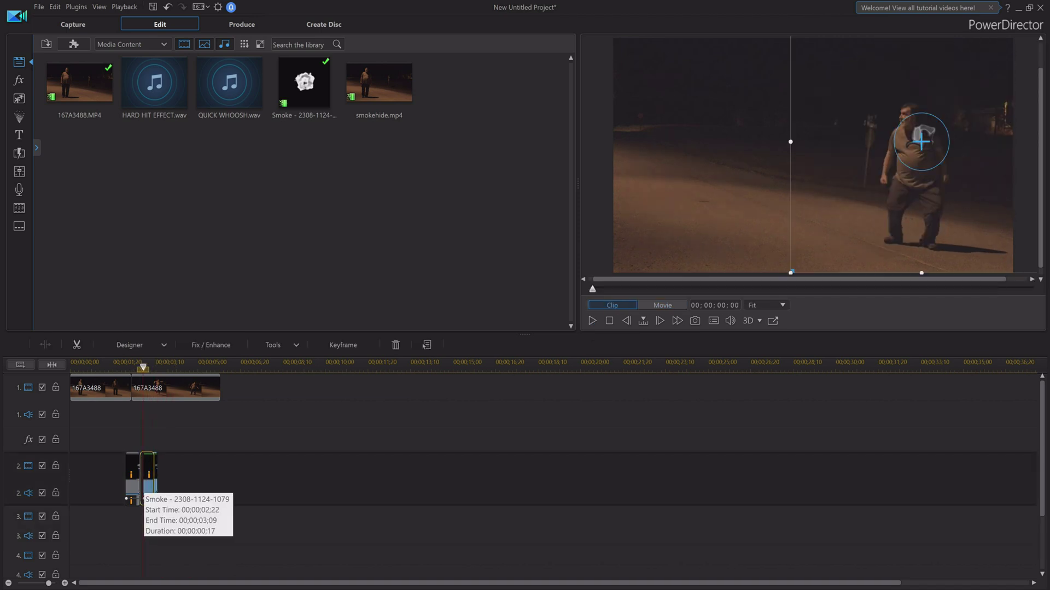
pyautogui.moveTo(147, 487); pyautogui.dragTo(144, 486)
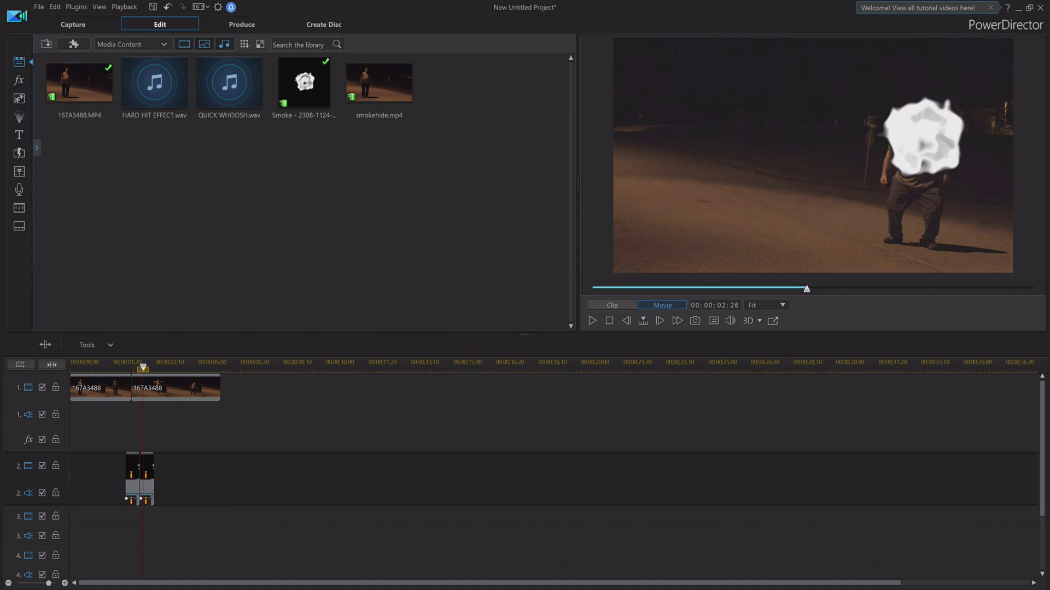
pyautogui.click(609, 321)
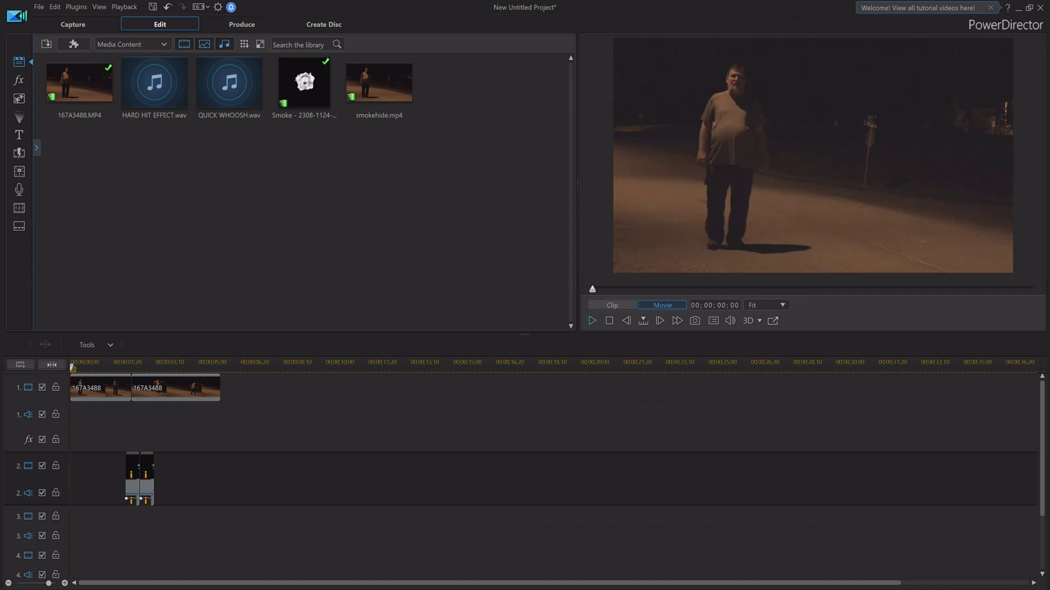
pyautogui.click(592, 320)
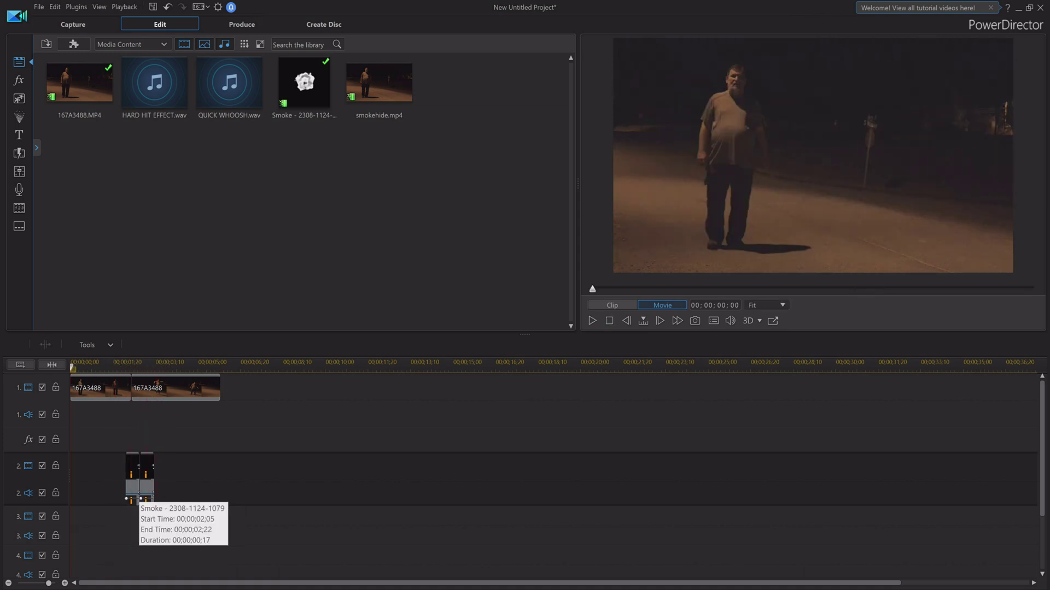
# Trim the end of the first smoke clip to a 10-frame duration with Trim Only, leaving the other clips in place
pyautogui.click(140, 489)
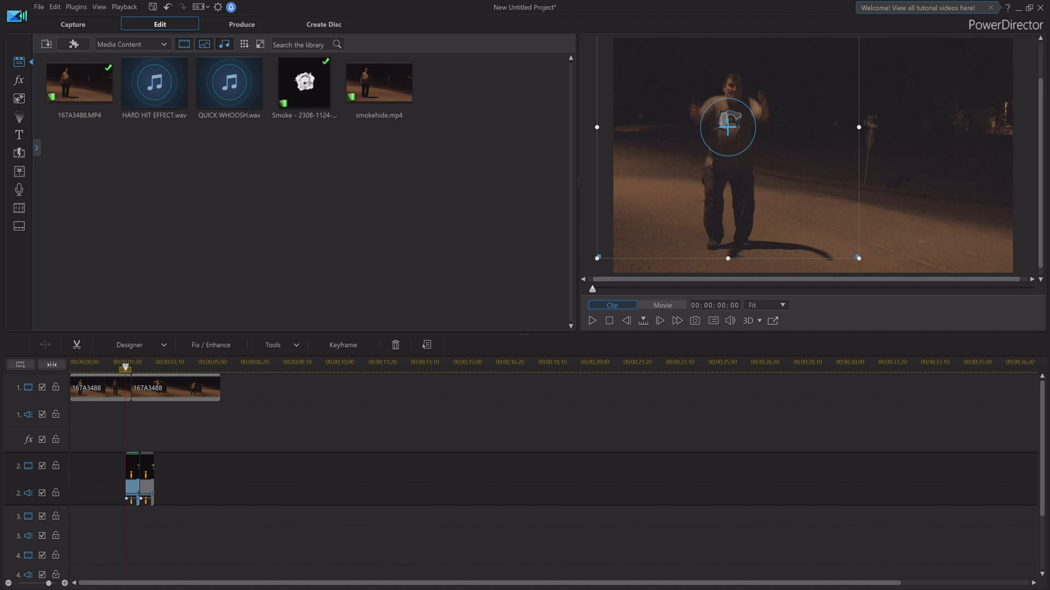
pyautogui.moveTo(139, 482); pyautogui.dragTo(134, 482)
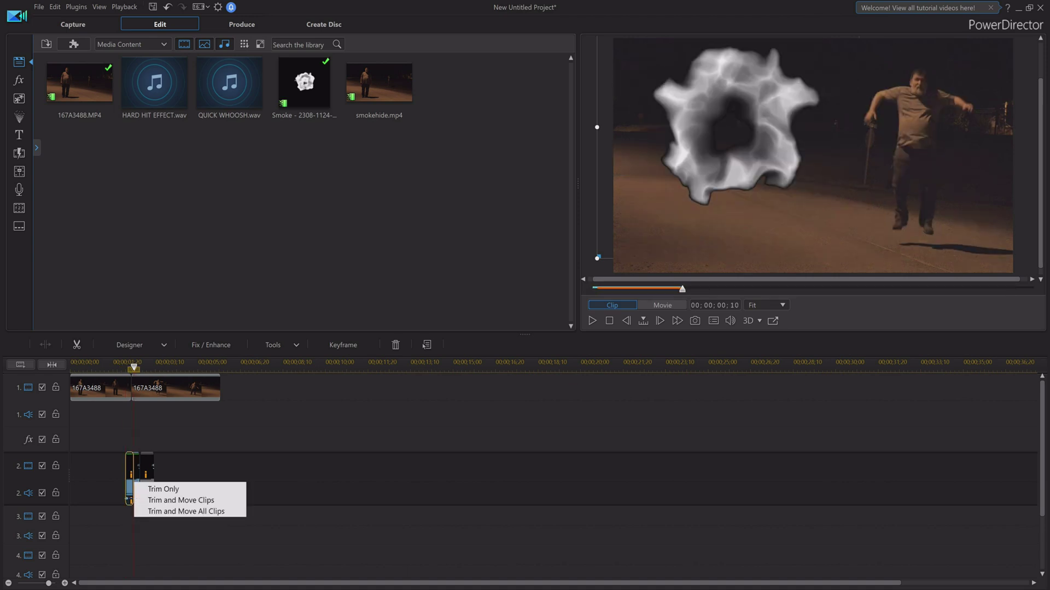
pyautogui.click(164, 489)
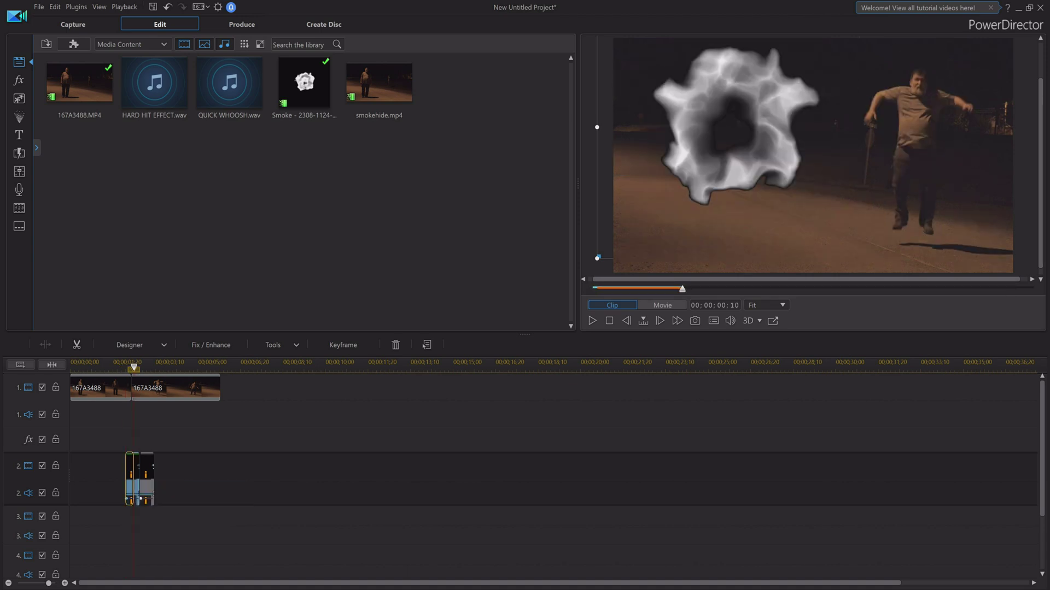
# Move the second smoke clip earlier to start at 00;00;02;19 and replay the whole movie from the beginning
pyautogui.click(146, 492)
pyautogui.moveTo(147, 487); pyautogui.dragTo(144, 488)
pyautogui.click(661, 305)
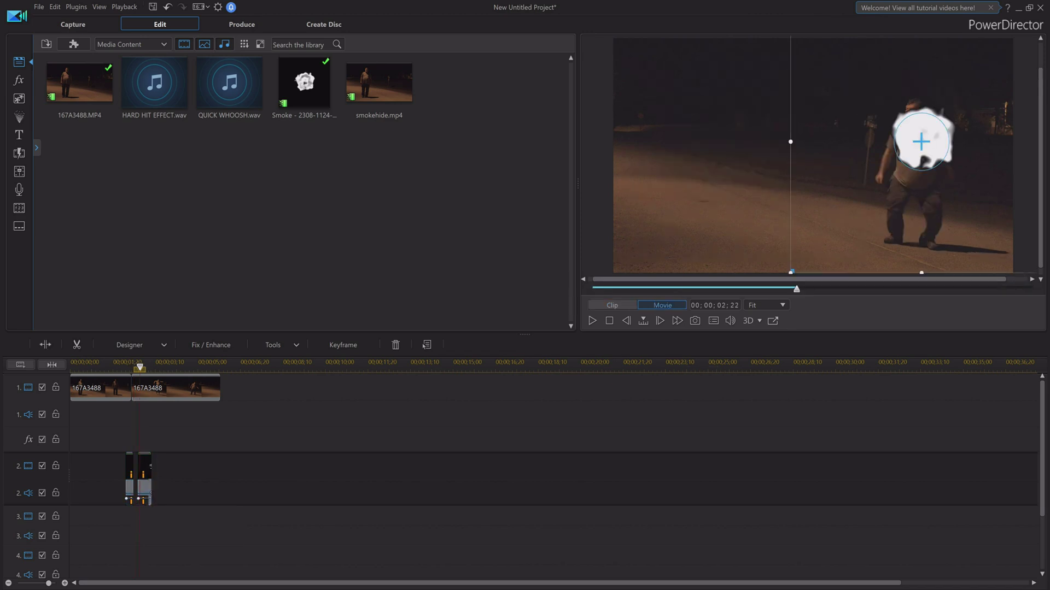
pyautogui.click(609, 321)
pyautogui.click(592, 321)
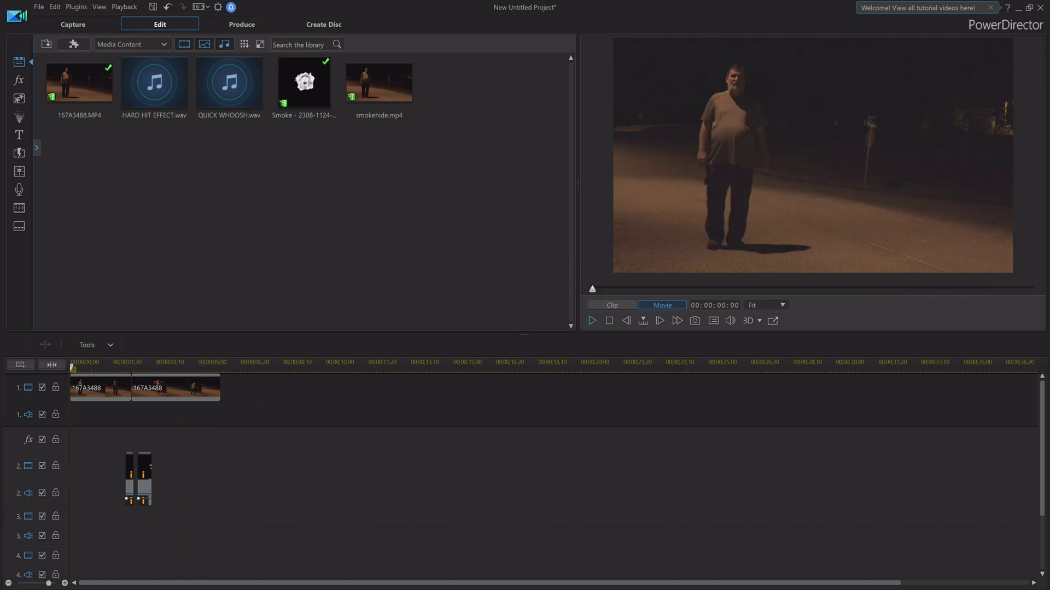
pyautogui.click(592, 321)
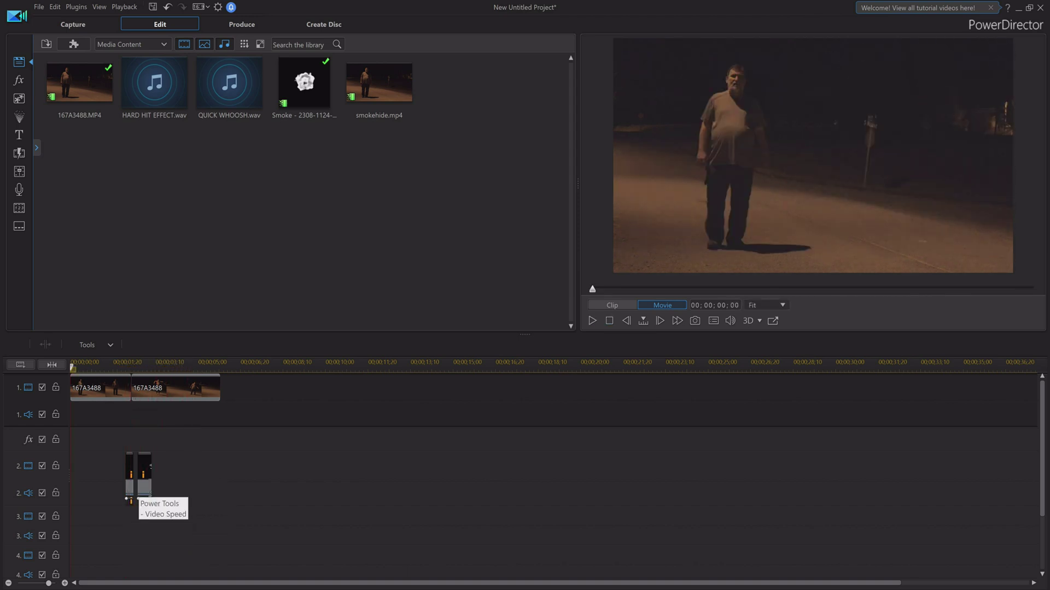
# Trim the end of the second smoke clip to 00;00;03;00 so it lasts 11 frames
pyautogui.click(145, 481)
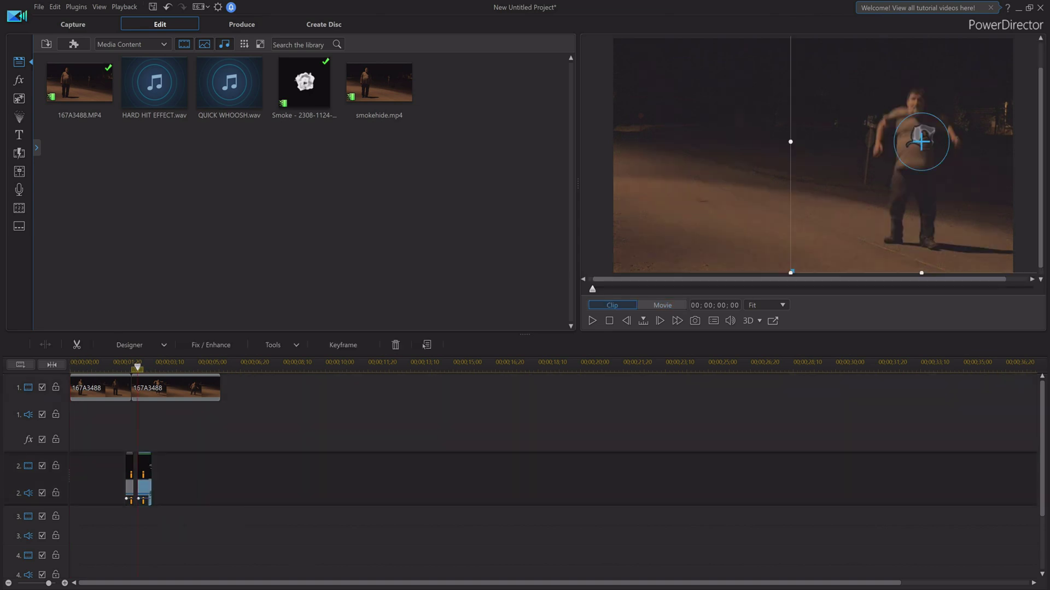
pyautogui.press('space')
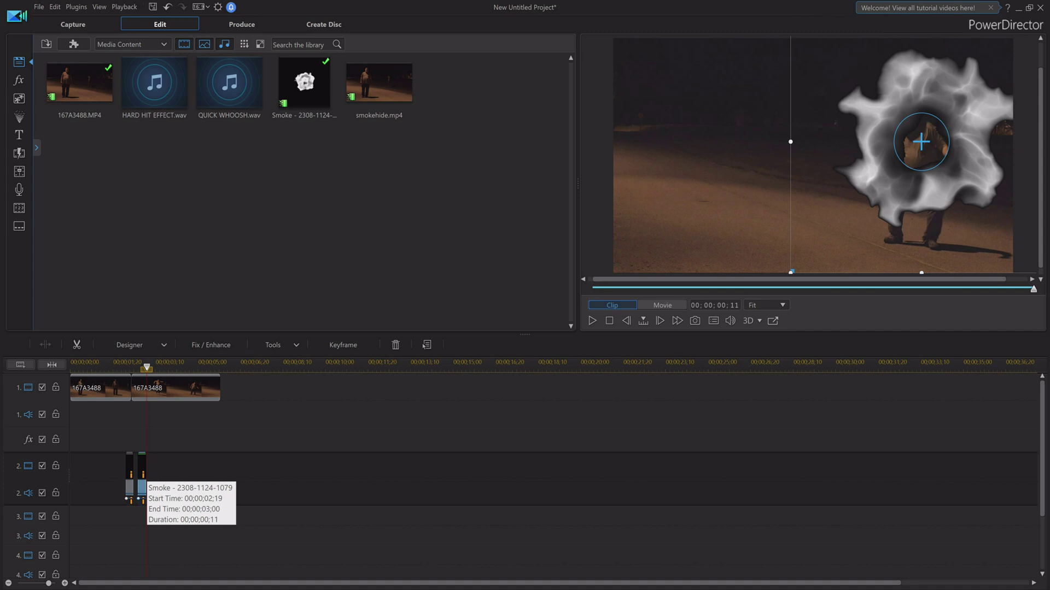
pyautogui.press('Escape')
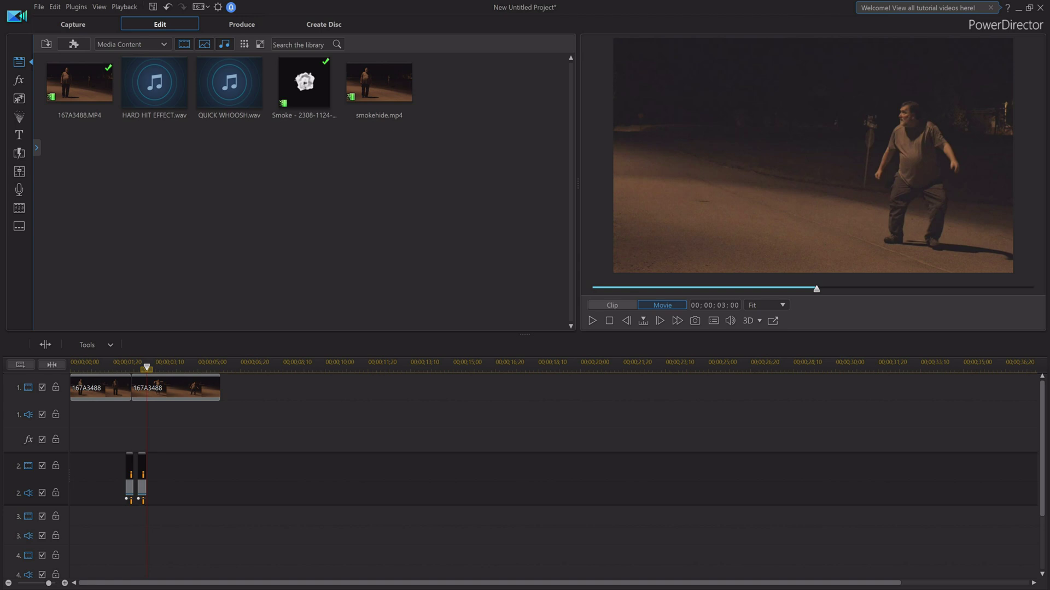
# Add QUICK WHOOSH.wav to audio track 1 at 00;00;02;05 and trim its end to 10 frames with Trim Only
pyautogui.click(229, 82)
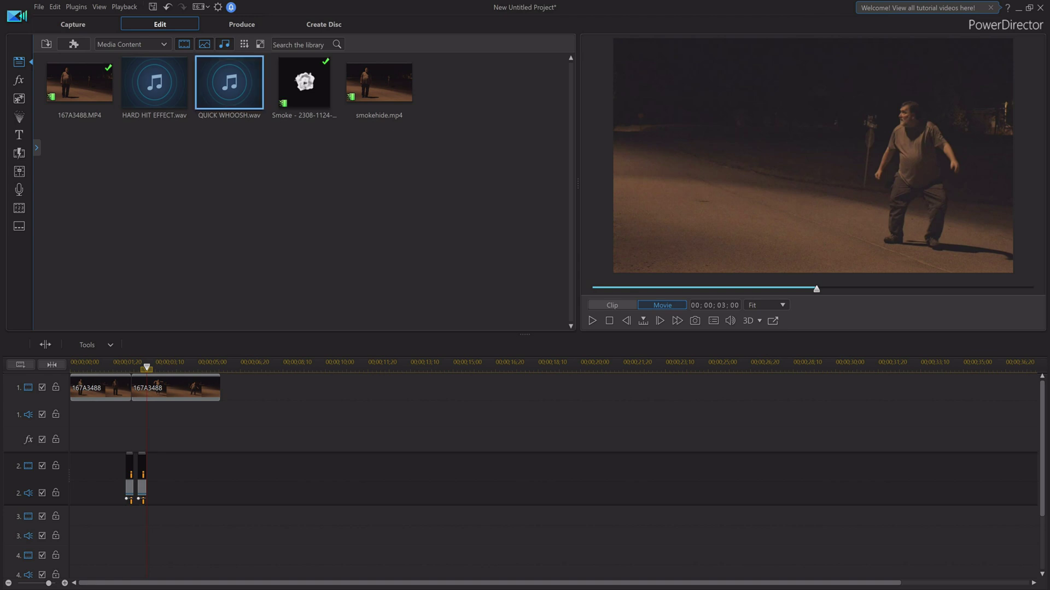
pyautogui.moveTo(229, 82); pyautogui.dragTo(128, 414)
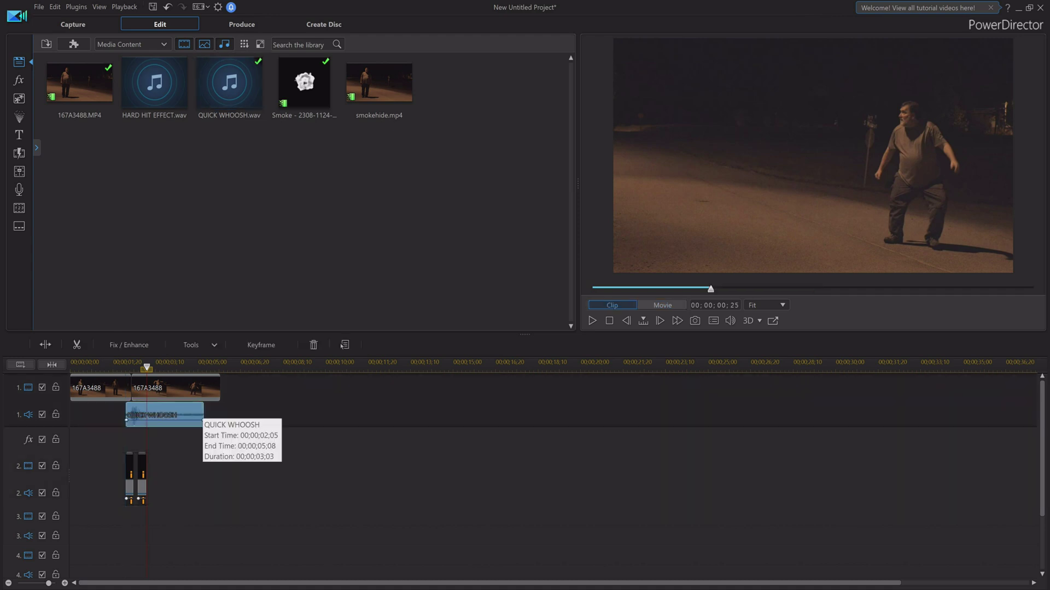
pyautogui.moveTo(202, 418); pyautogui.dragTo(133, 410)
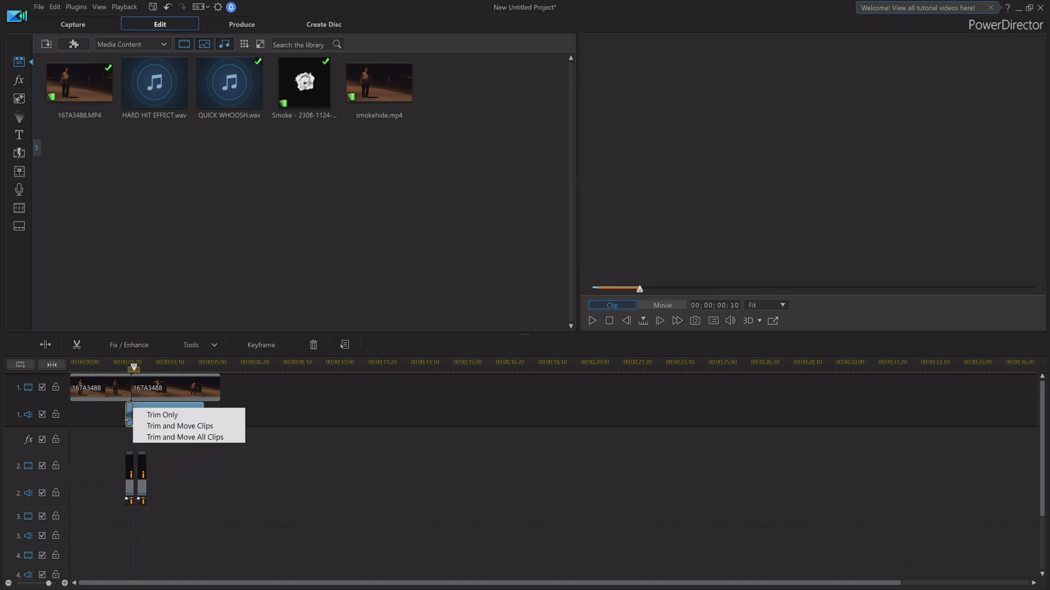
pyautogui.click(162, 415)
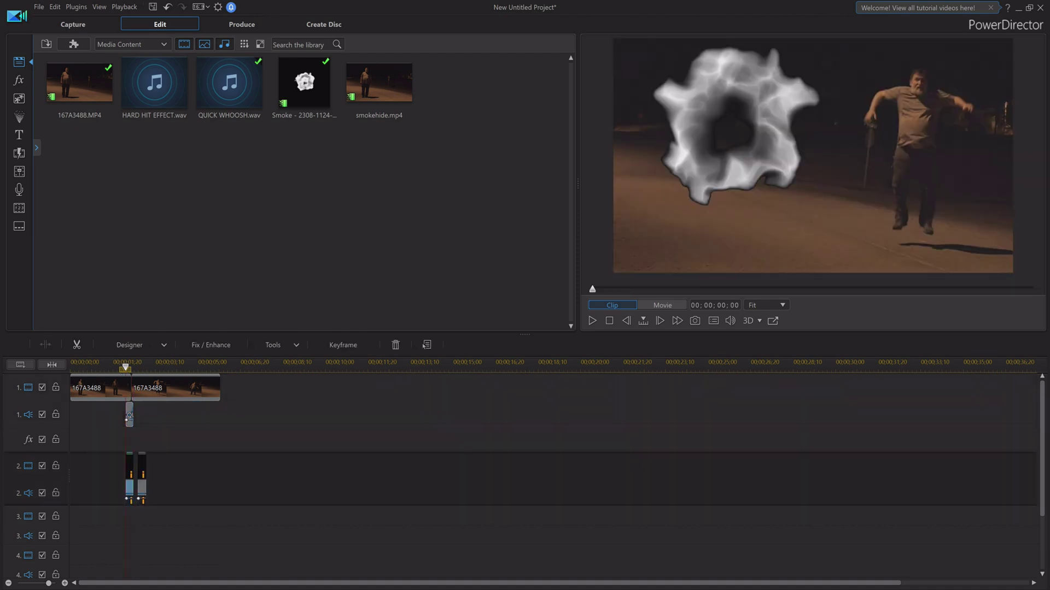
# Add HARD HIT EFFECT.wav to audio track 1 at 00;00;02;23 and trim its end to 00;00;03;00, matching the second smoke clip's end
pyautogui.click(130, 483)
pyautogui.click(229, 82)
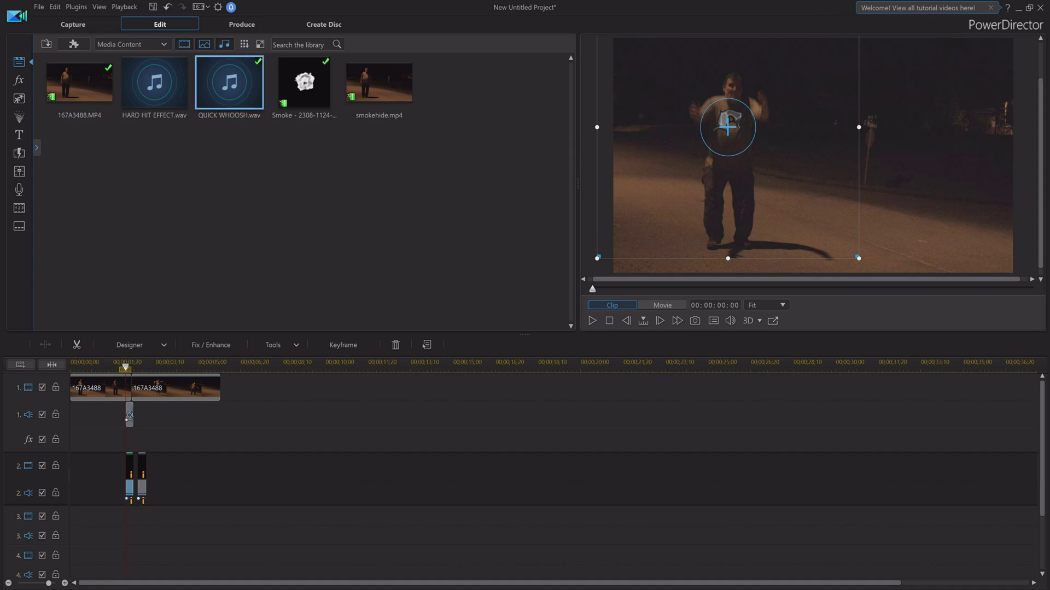
pyautogui.moveTo(155, 82); pyautogui.dragTo(157, 415)
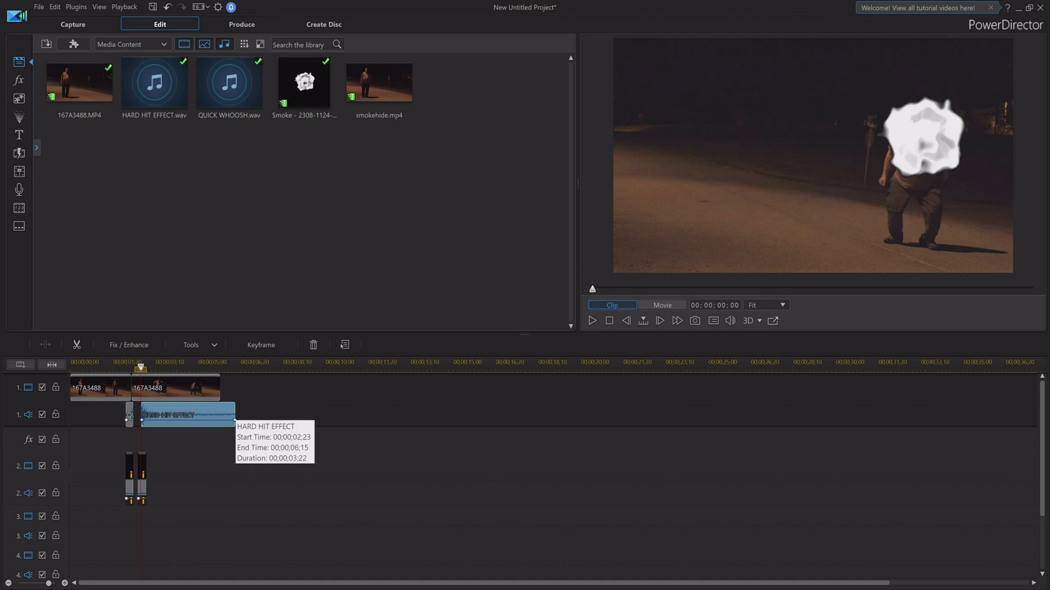
pyautogui.moveTo(235, 420); pyautogui.dragTo(145, 422)
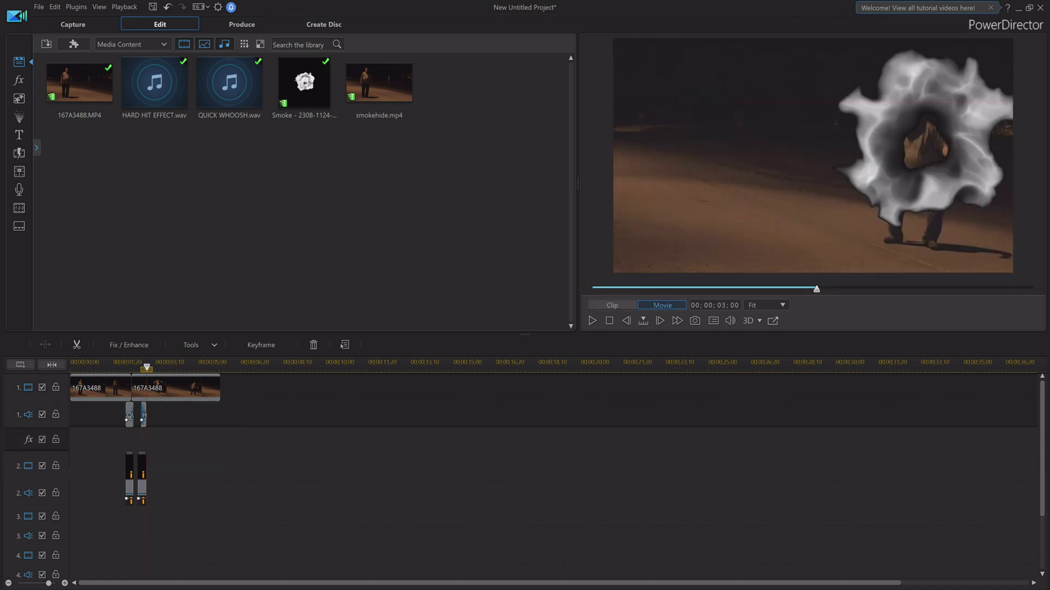
# Play the whole movie from the beginning to review the teleport with both sound effects, and restart the playback once more
pyautogui.click(609, 321)
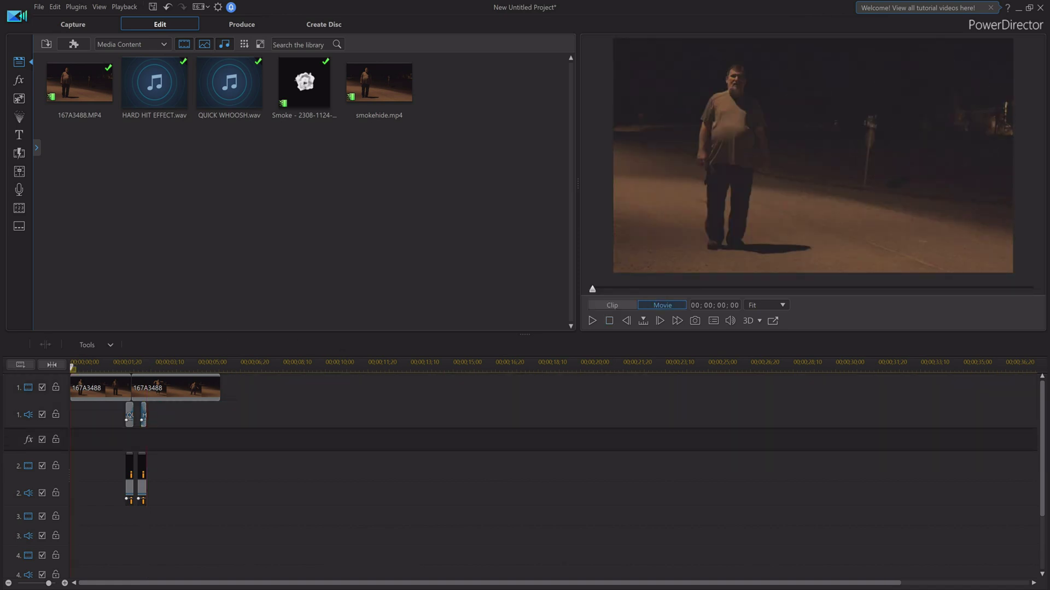
pyautogui.press('space')
pyautogui.click(592, 321)
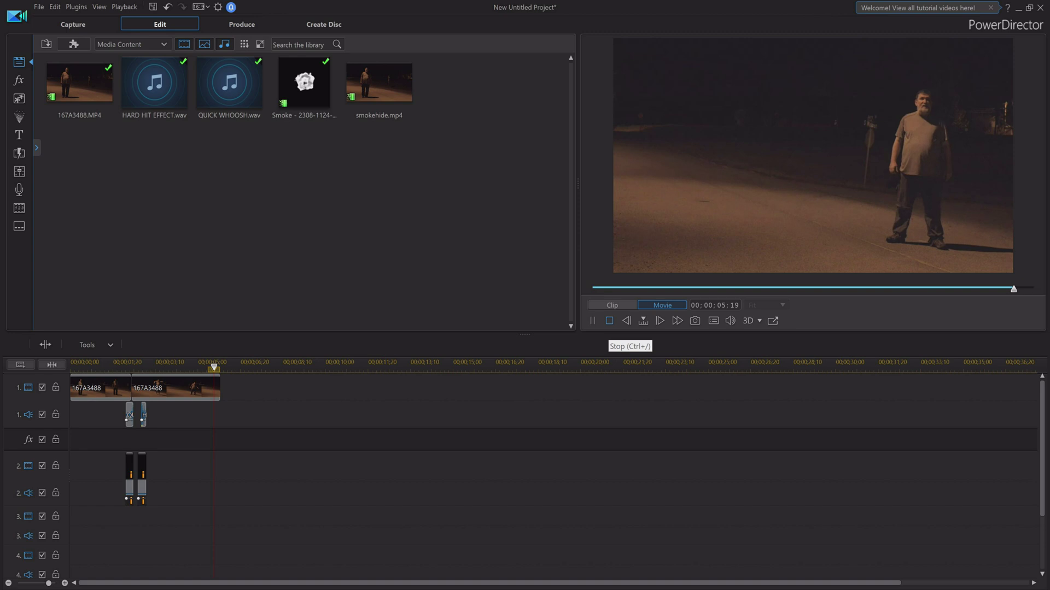
pyautogui.click(609, 321)
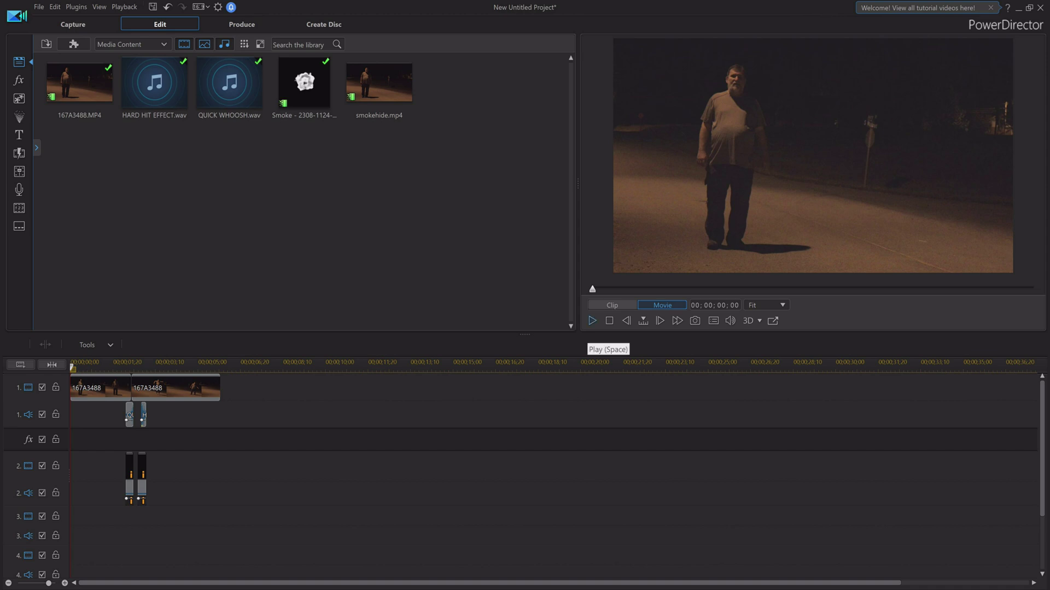
pyautogui.click(592, 321)
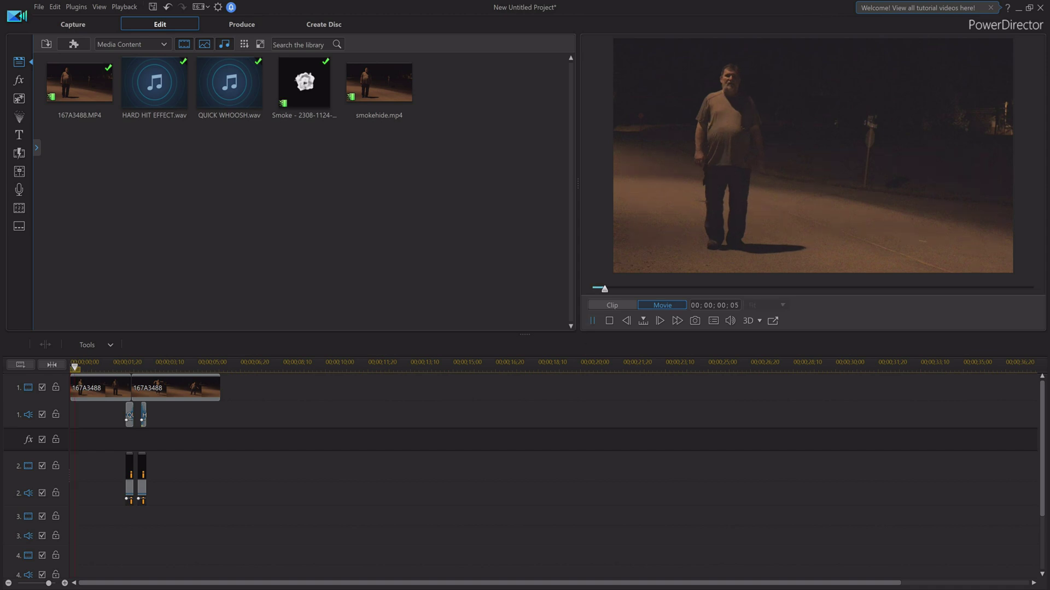